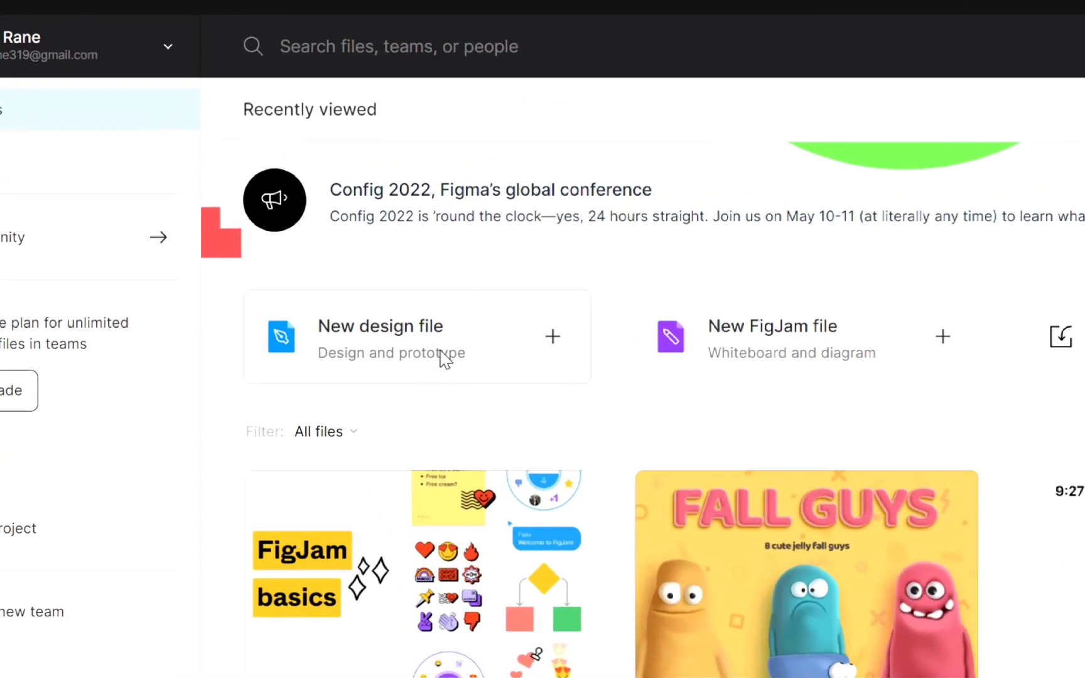
# - Create a new design file and rename it "glass icon"
pyautogui.click(456, 357)
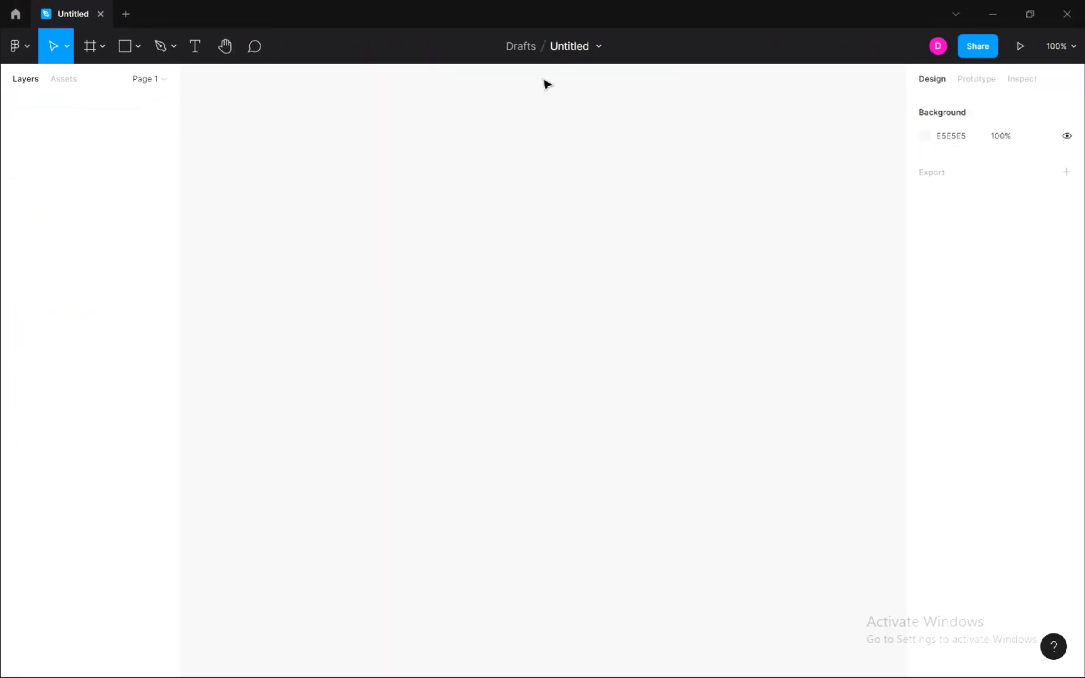
pyautogui.doubleClick(564, 50)
pyautogui.write('glass icon')
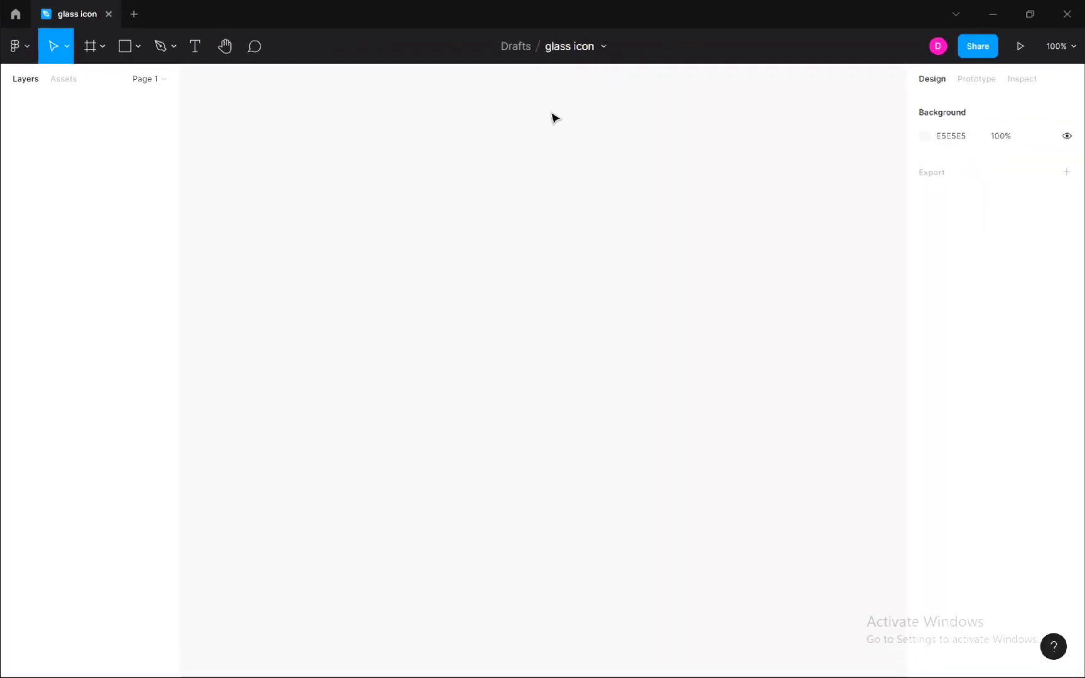
# - Add a frame and draw a bookmark shape about 113 × 147 in it, with the bottom edge's midpoint pulled up into a notch
pyautogui.click(102, 46)
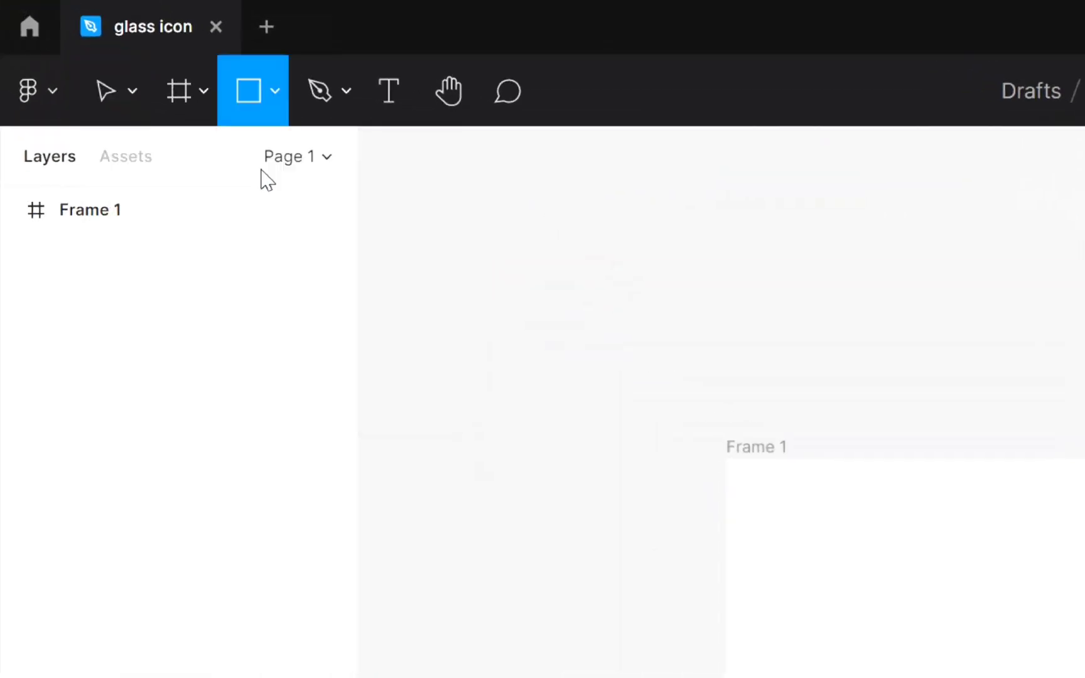
pyautogui.moveTo(331, 199)
pyautogui.mouseDown()
pyautogui.moveTo(455, 290)
pyautogui.moveTo(475, 382)
pyautogui.mouseUp()
pyautogui.moveTo(384, 286); pyautogui.dragTo(387, 274)
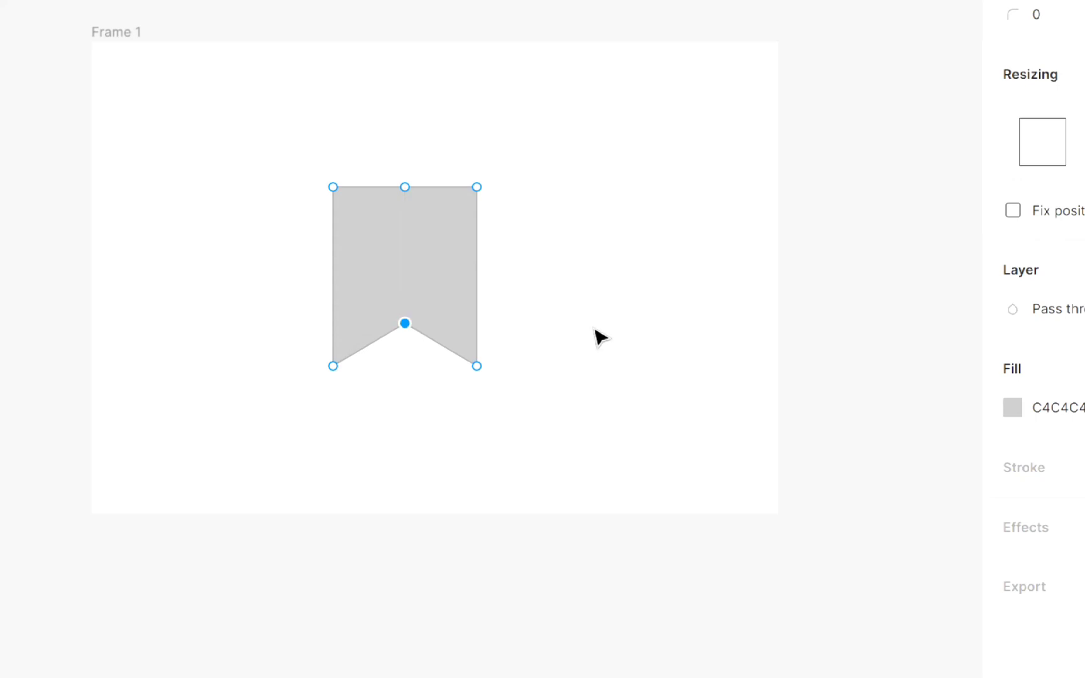
pyautogui.press('Return')
pyautogui.moveTo(478, 281); pyautogui.dragTo(471, 280)
# - Round the bookmark shape's corners with a radius of 10
pyautogui.click(1027, 70)
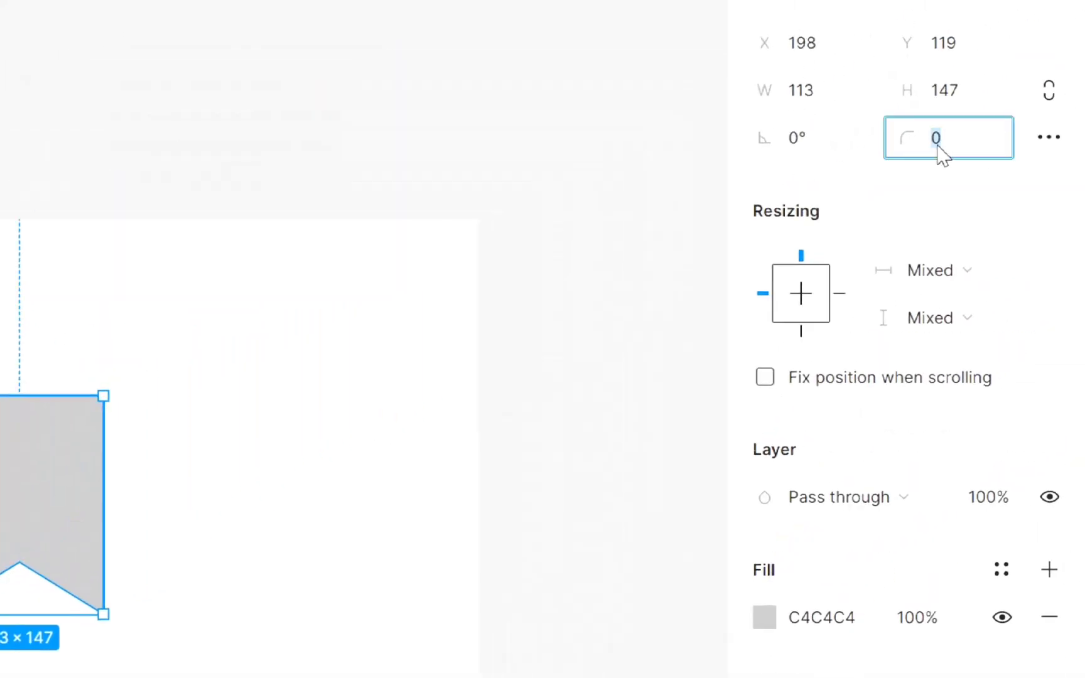
pyautogui.moveTo(917, 141); pyautogui.dragTo(1035, 145)
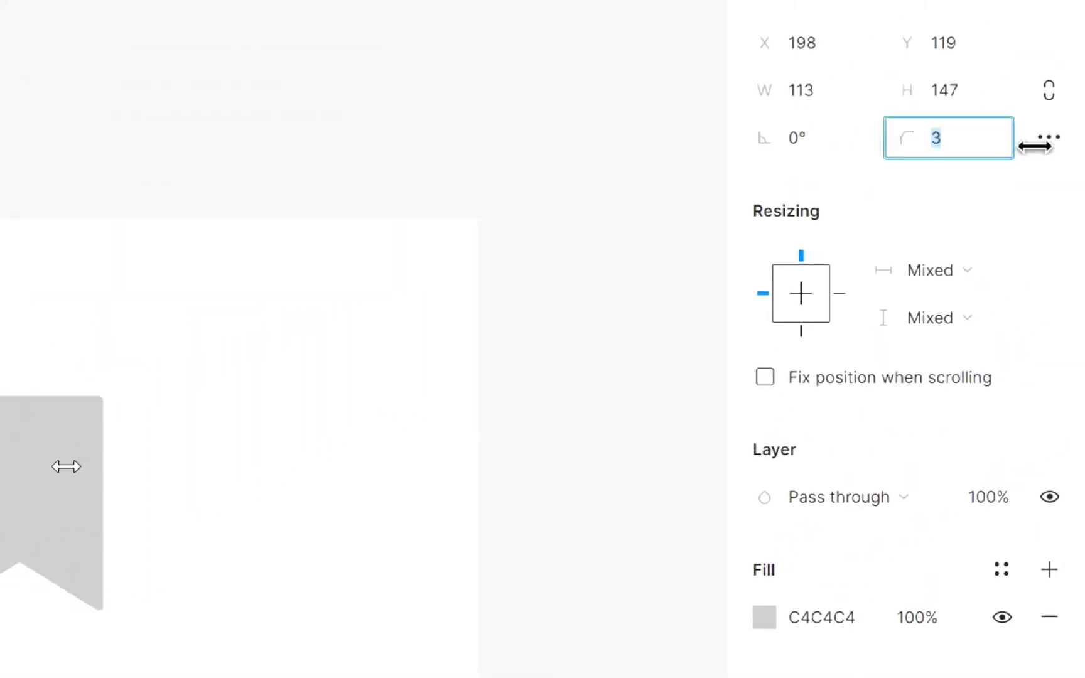
pyautogui.moveTo(105, 460); pyautogui.dragTo(176, 463)
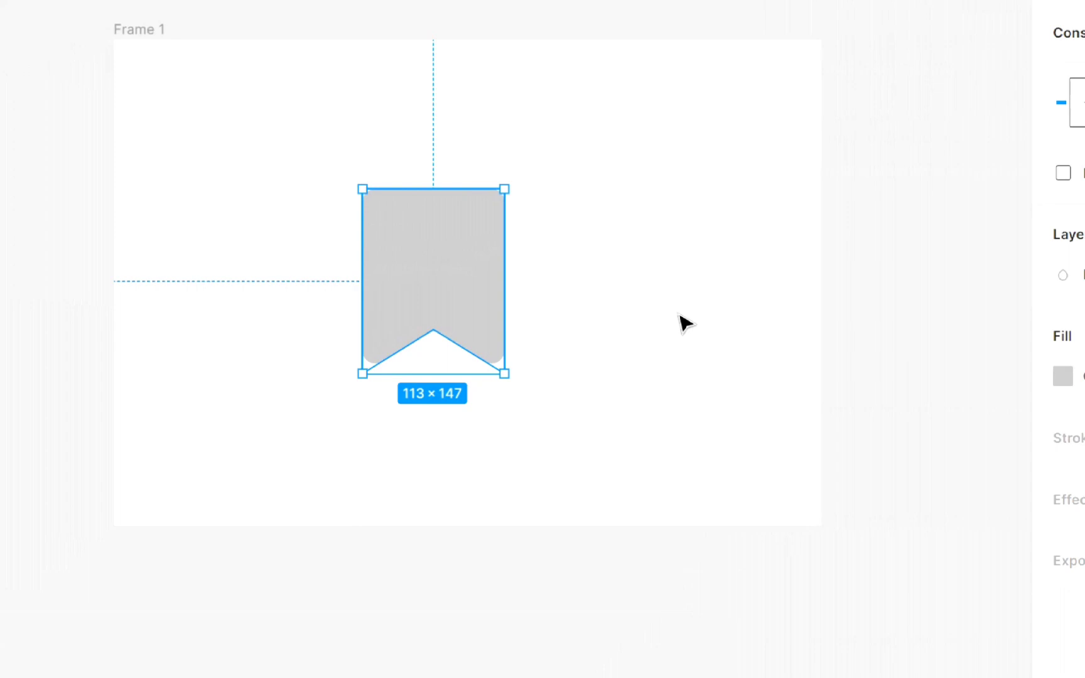
# - Duplicate the bookmark shape, tilt the copy about 15° clockwise, and offset it up and to the right of the original
pyautogui.press('ctrl')
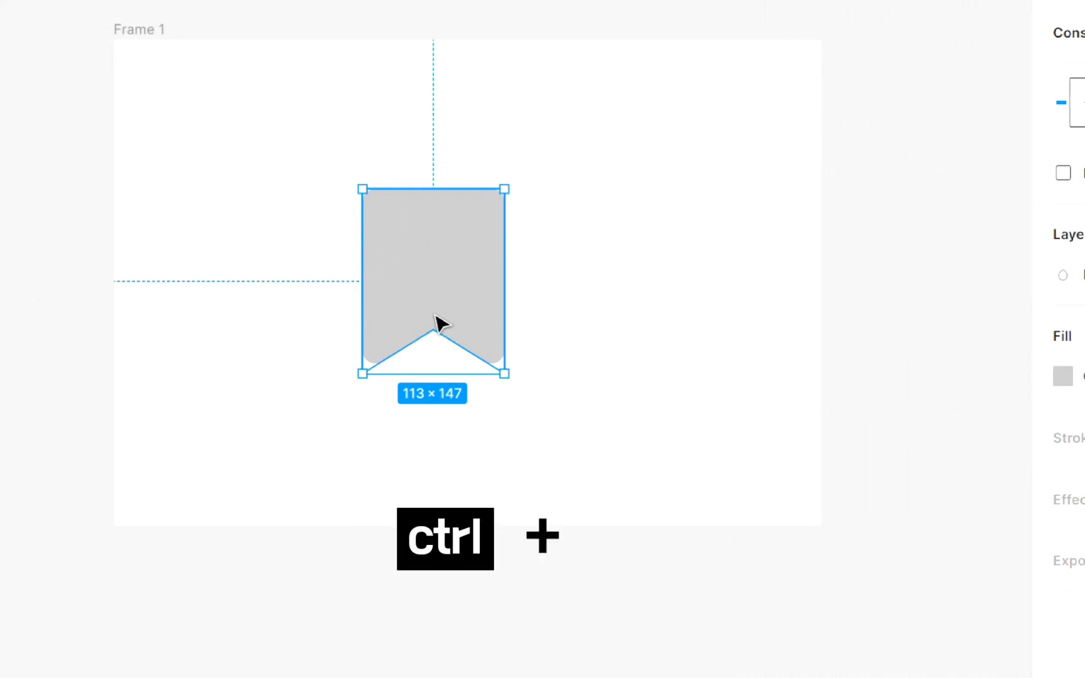
pyautogui.hotkey('ctrl', 'd')
pyautogui.moveTo(436, 316); pyautogui.dragTo(506, 275)
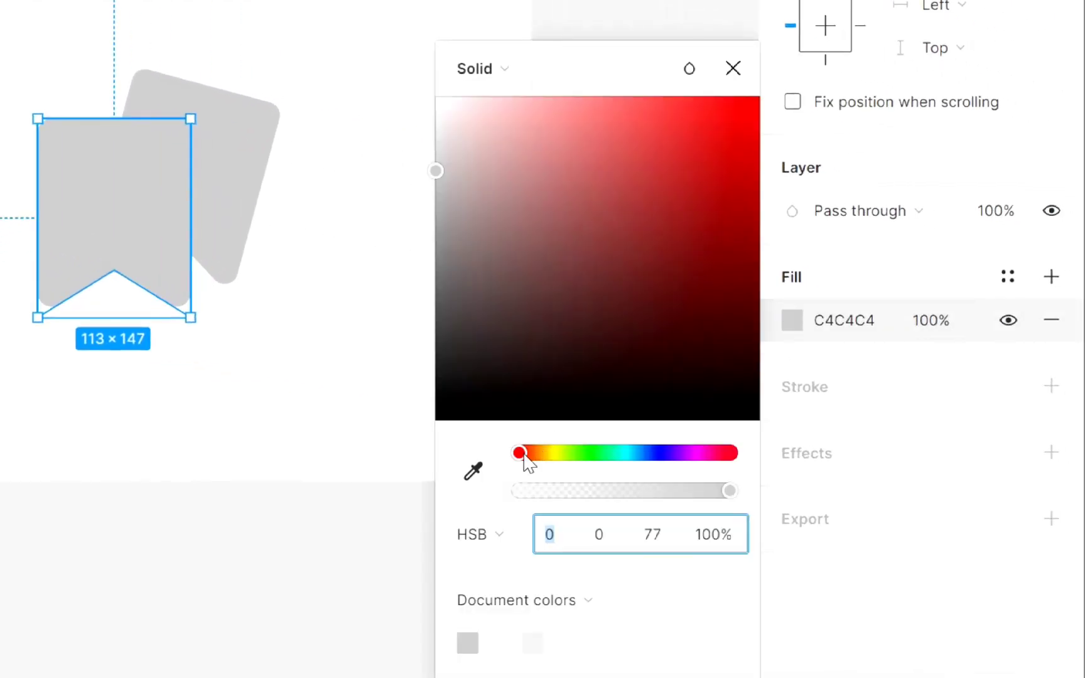
# - Change the upright bookmark's solid fill to orange FFA216
pyautogui.moveTo(522, 454)
pyautogui.mouseDown()
pyautogui.moveTo(550, 457)
pyautogui.moveTo(540, 454)
pyautogui.mouseUp()
pyautogui.click(707, 97)
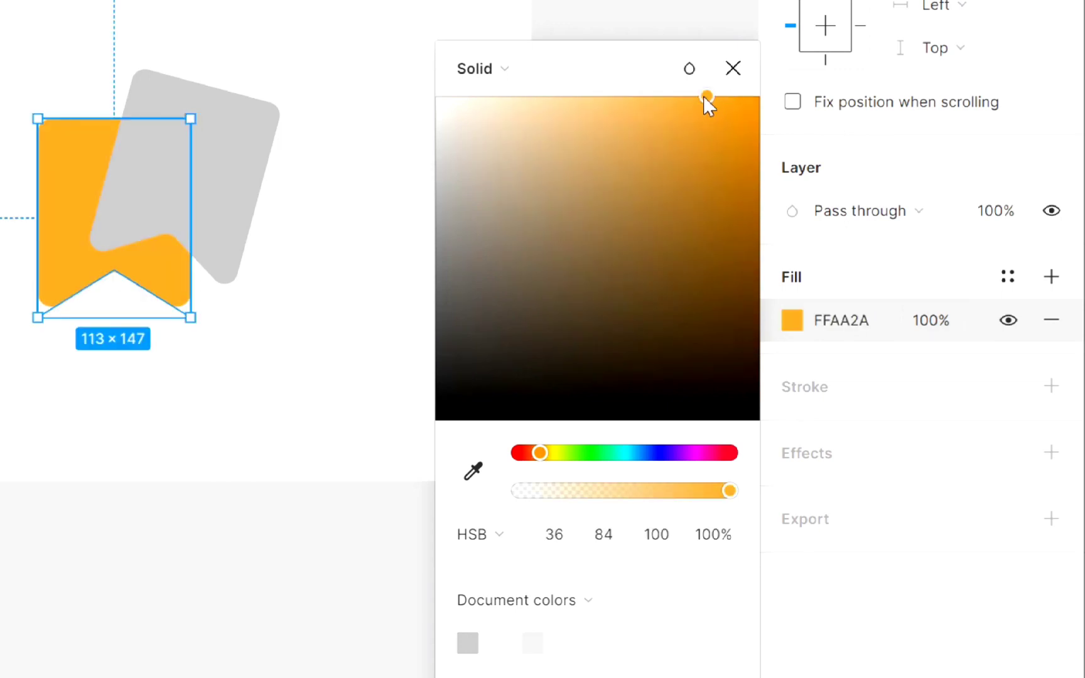
pyautogui.moveTo(704, 98); pyautogui.dragTo(730, 96)
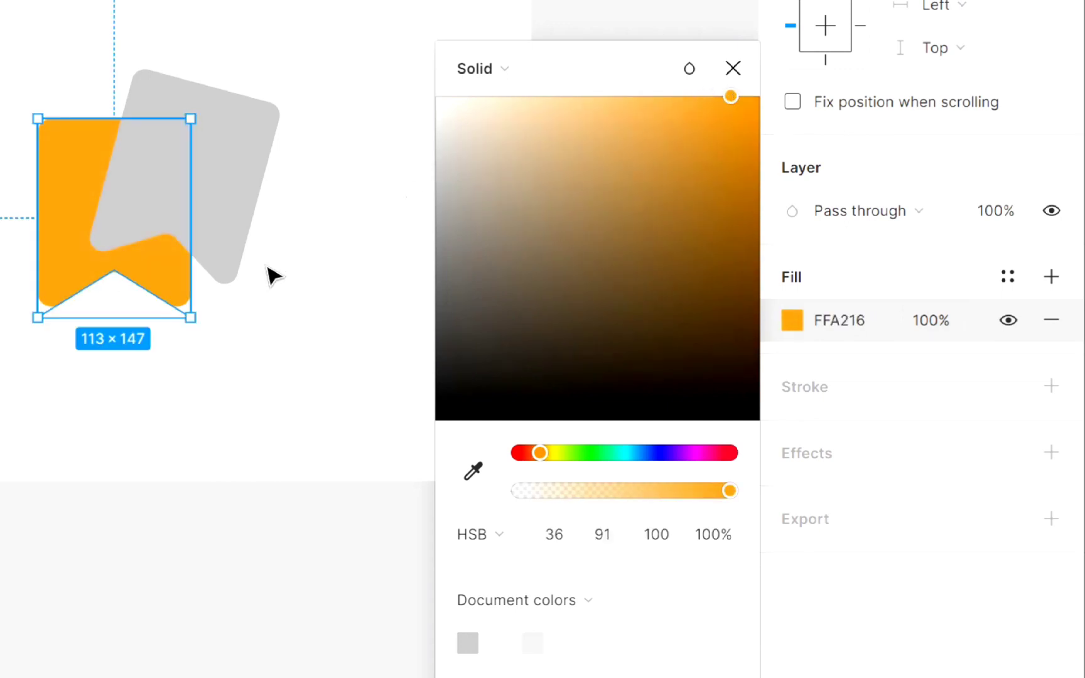
# - Move the tilted grey bookmark behind the orange one in the layer order
pyautogui.click(271, 275)
pyautogui.click(188, 222)
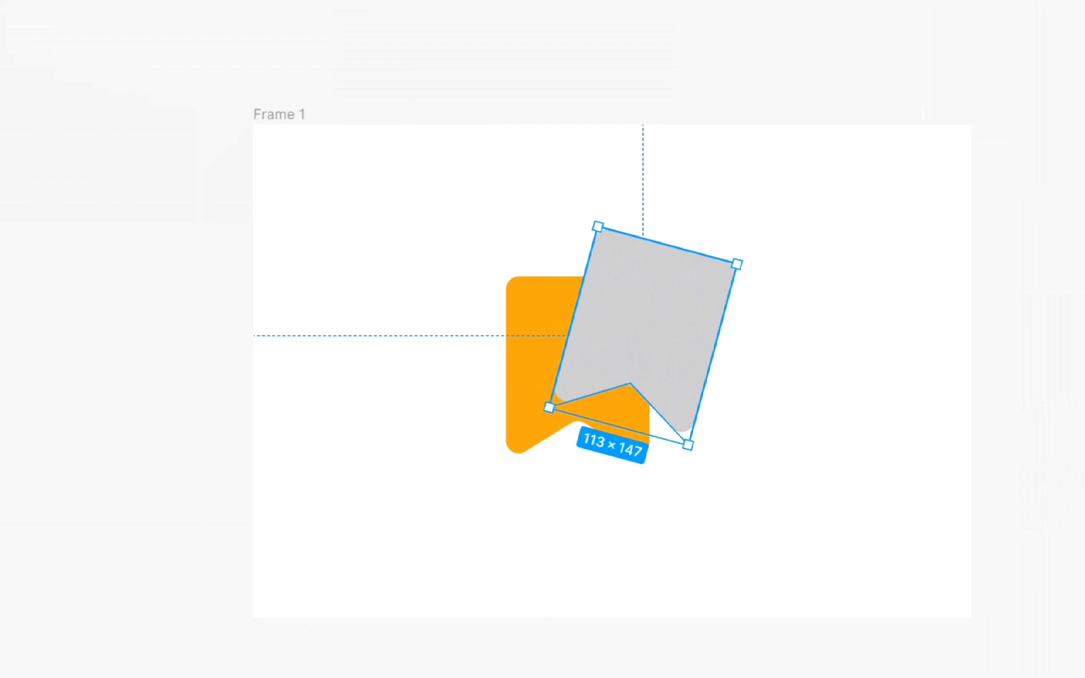
pyautogui.moveTo(126, 77); pyautogui.dragTo(162, 134)
pyautogui.click(1067, 457)
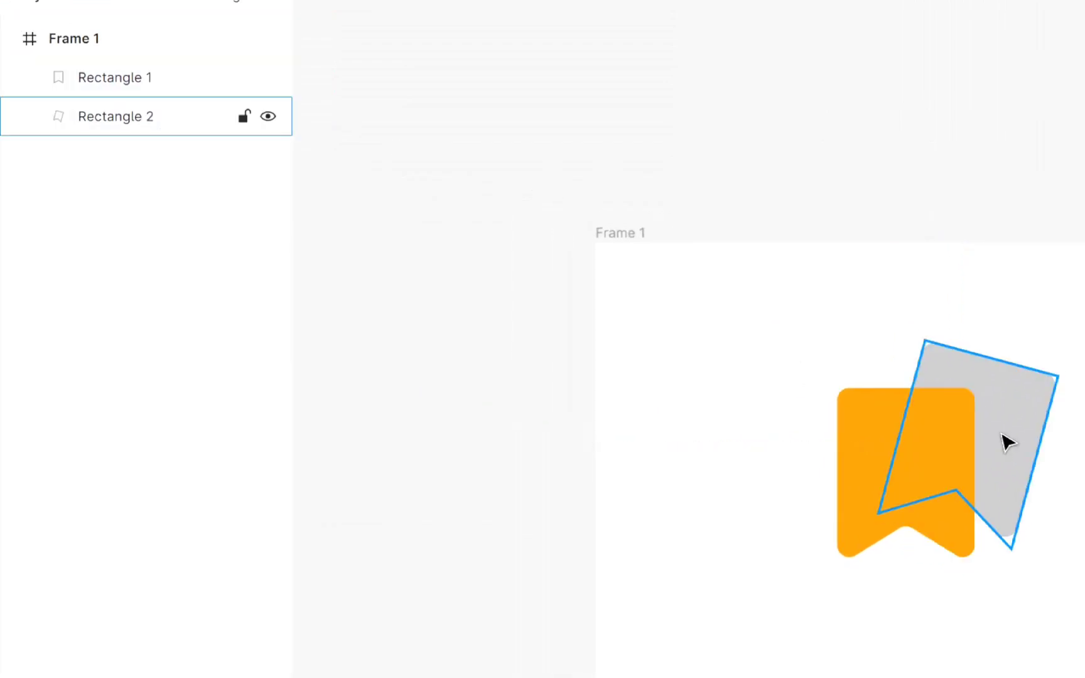
# - Set the orange front bookmark's fill opacity to 20% and apply a background blur effect to it
pyautogui.click(940, 470)
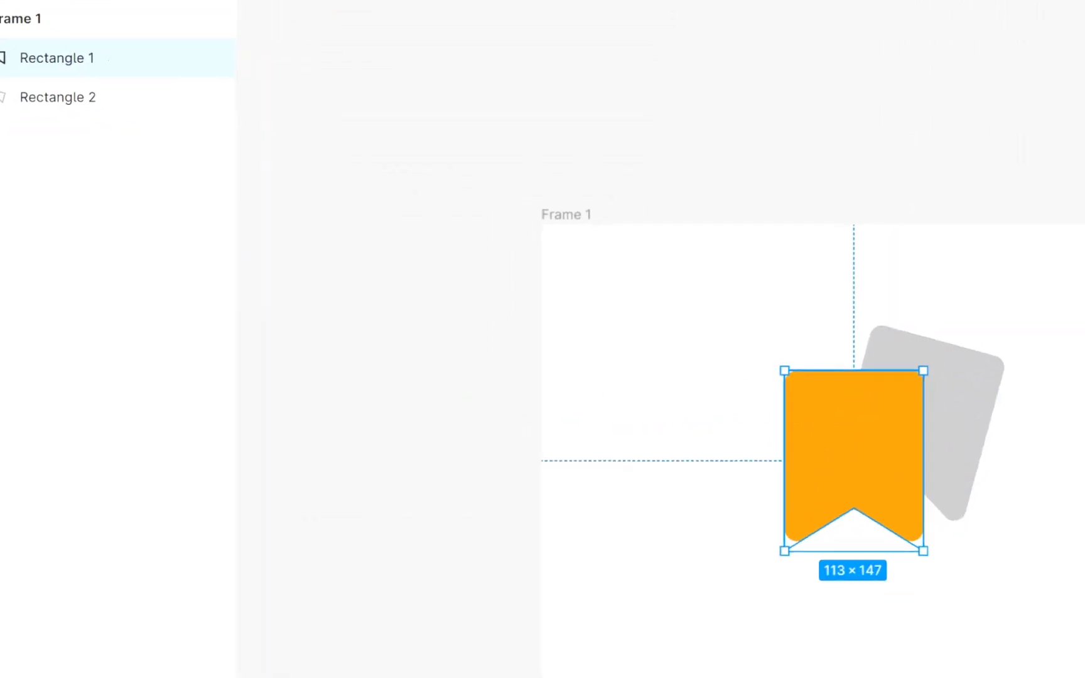
pyautogui.click(922, 326)
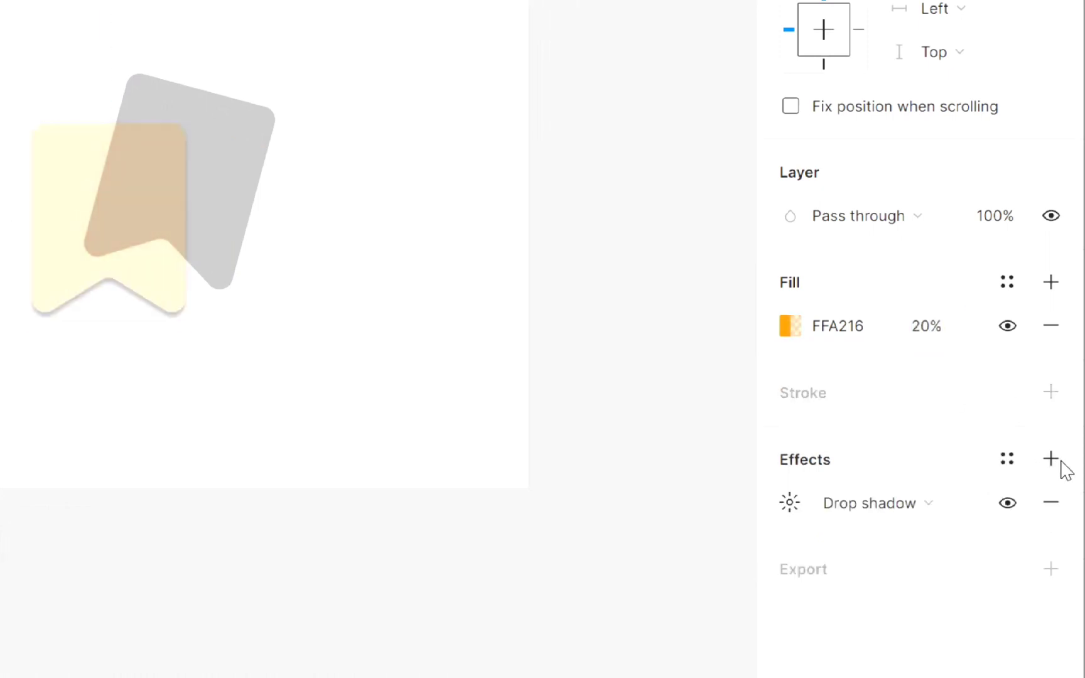
pyautogui.click(880, 506)
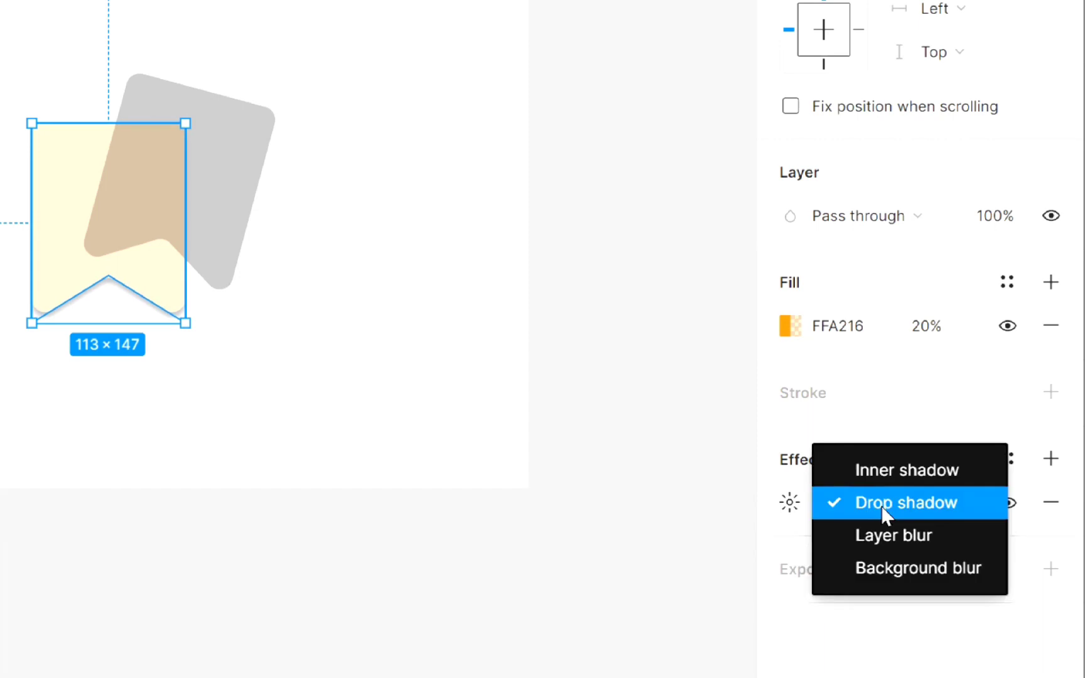
pyautogui.click(874, 567)
# - Add an inner shadow to the front bookmark with a Y offset of -2 and a blur of 10
pyautogui.click(1048, 464)
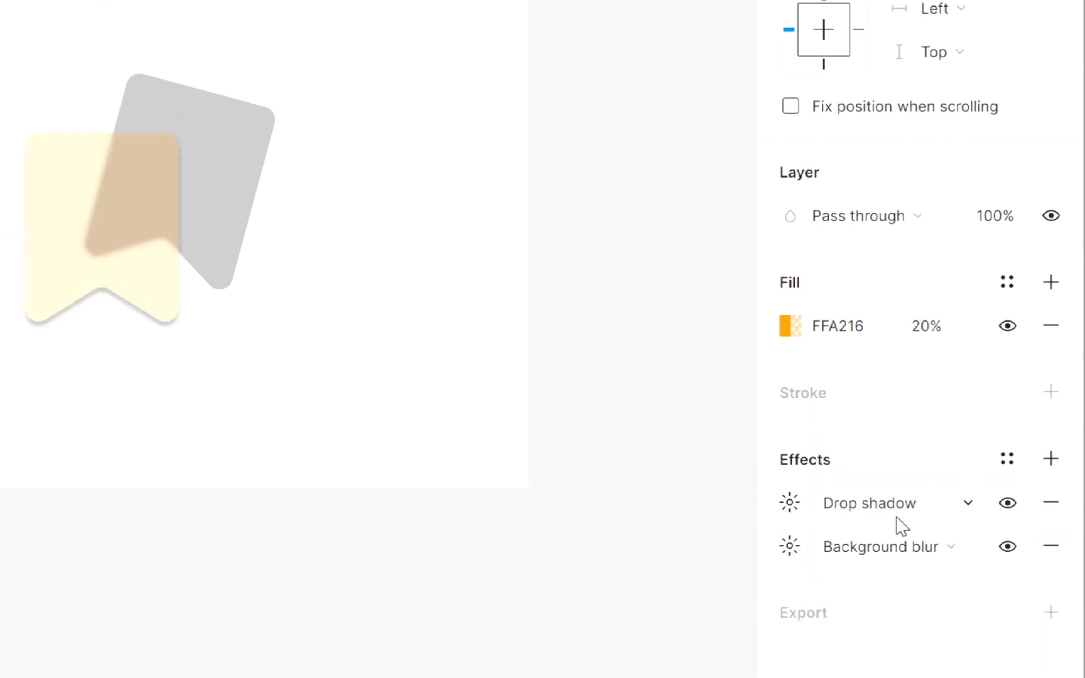
pyautogui.click(886, 503)
pyautogui.click(881, 479)
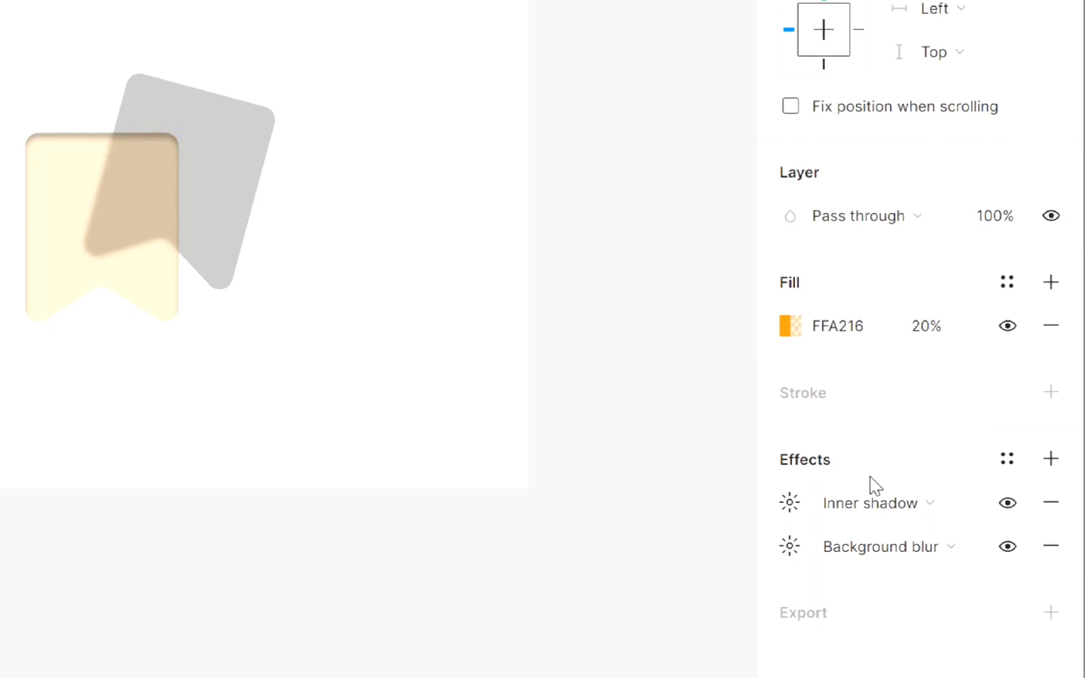
pyautogui.click(790, 502)
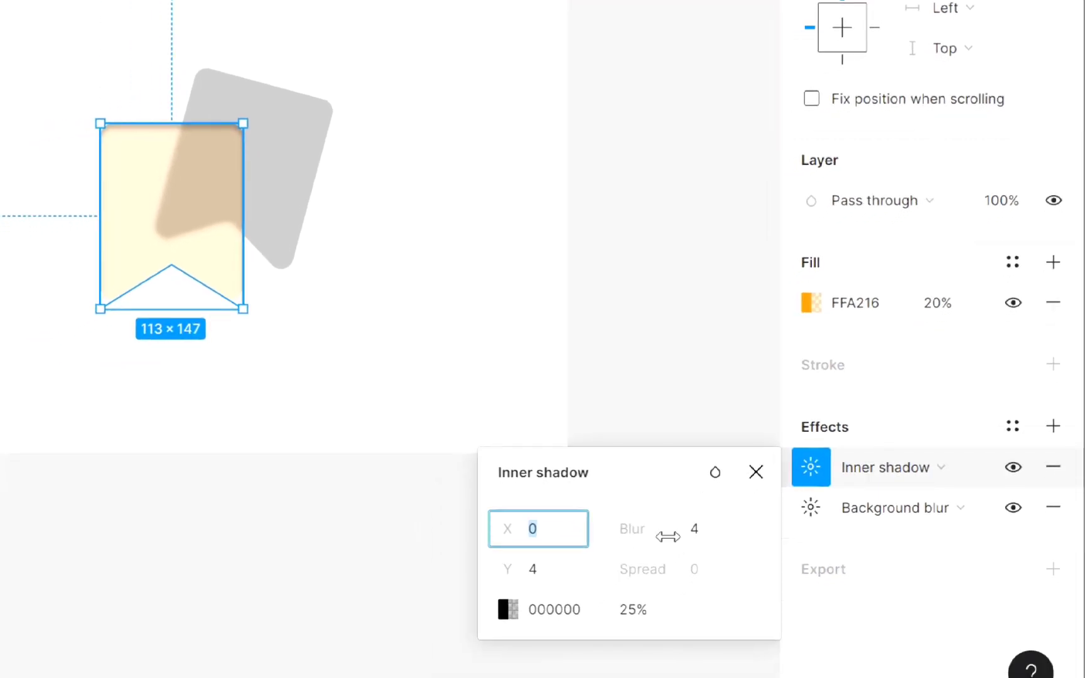
pyautogui.click(529, 566)
pyautogui.write('-2')
pyautogui.press('Return')
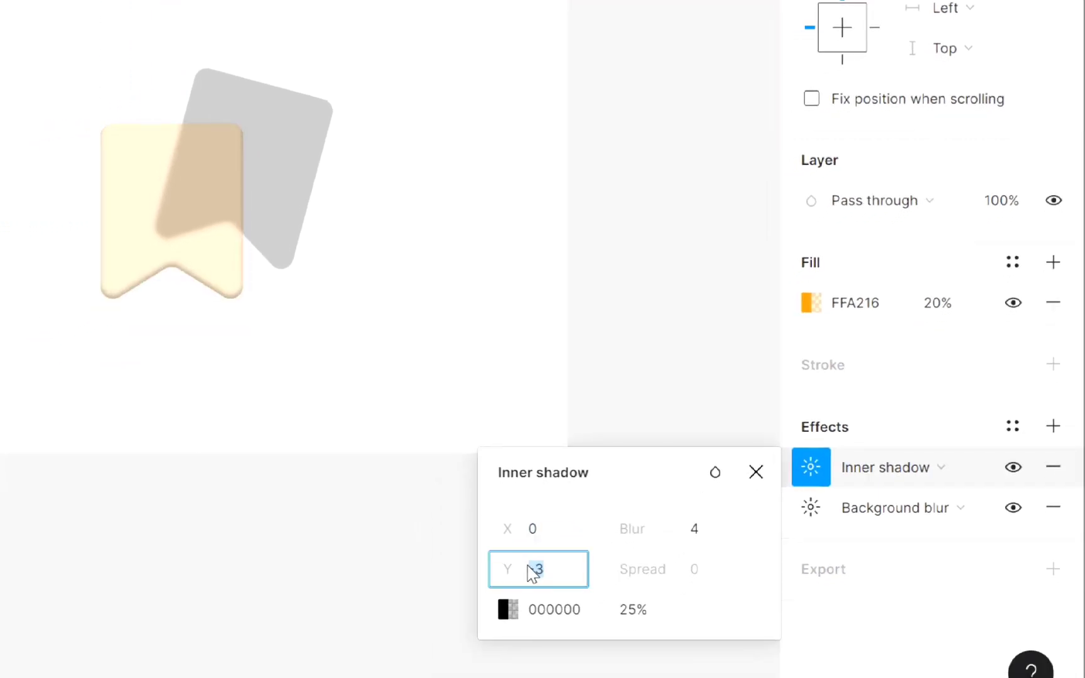
pyautogui.click(694, 528)
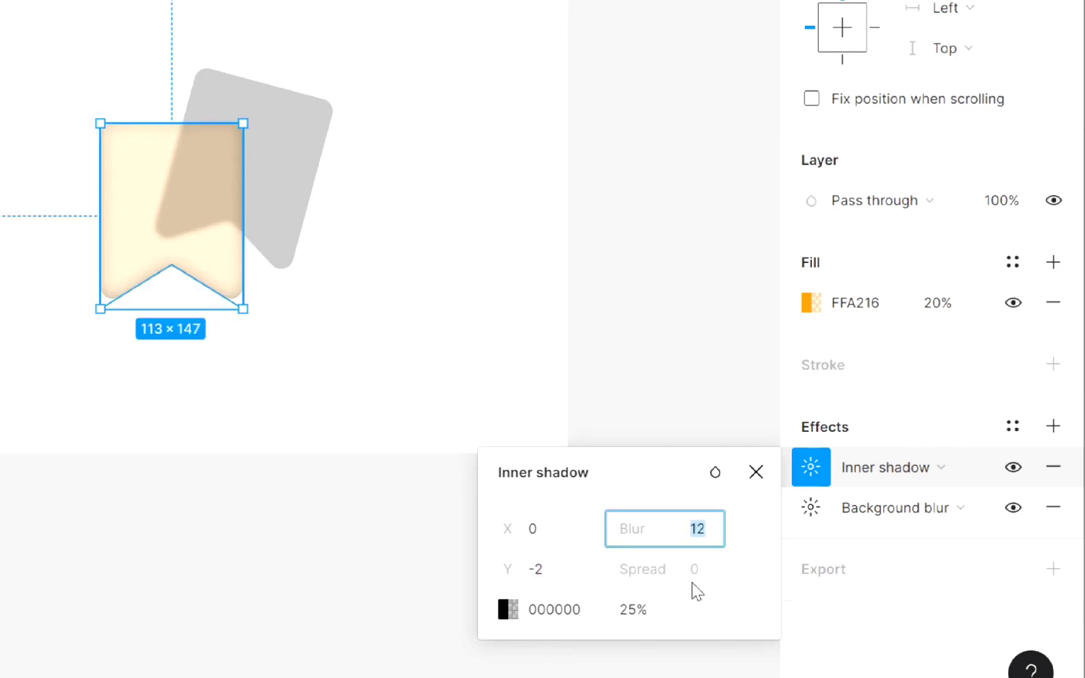
pyautogui.write('10')
pyautogui.press('Return')
# - Set the inner shadow's color to orange FE8C22 at 15% opacity
pyautogui.click(508, 609)
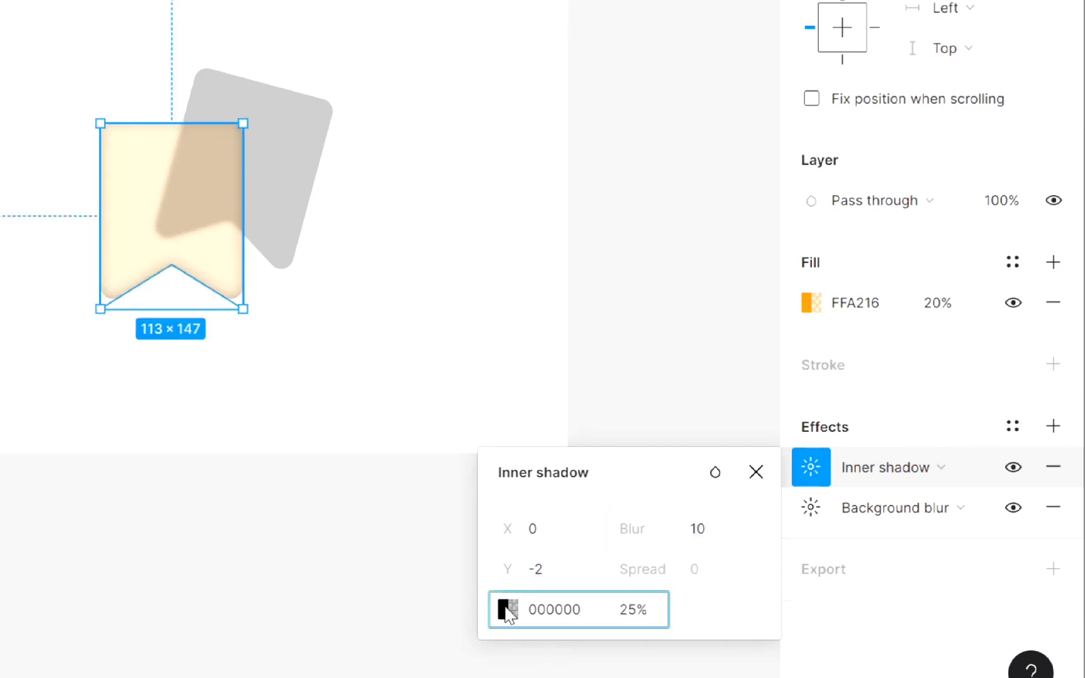
pyautogui.moveTo(279, 429); pyautogui.dragTo(272, 432)
pyautogui.click(442, 99)
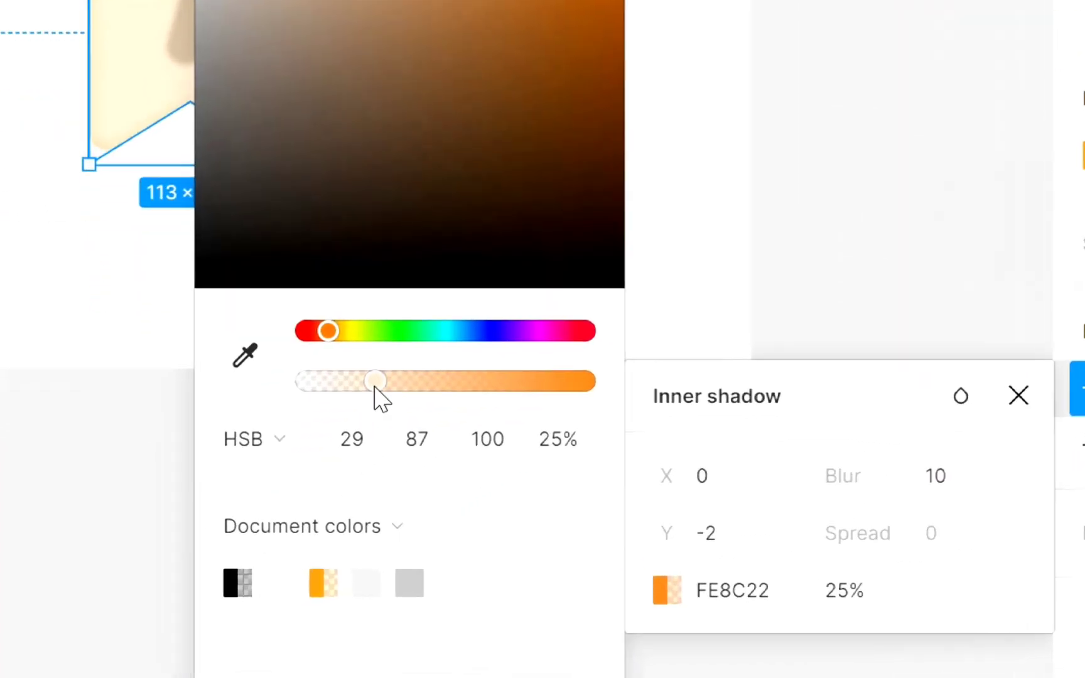
pyautogui.moveTo(301, 463); pyautogui.dragTo(291, 468)
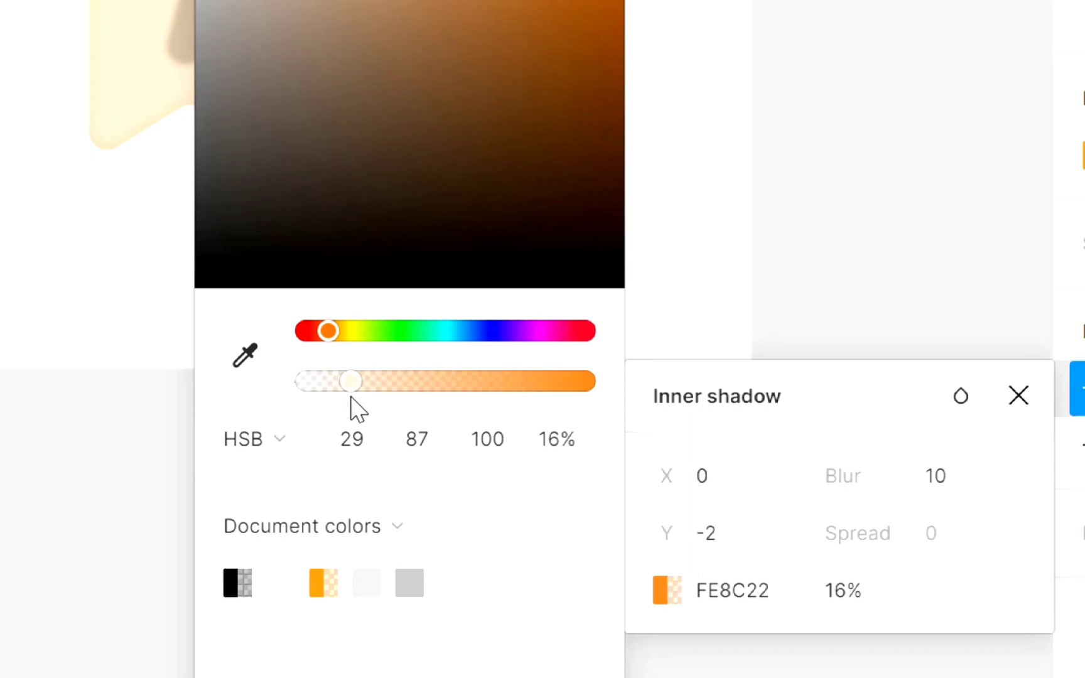
pyautogui.moveTo(350, 397); pyautogui.dragTo(347, 402)
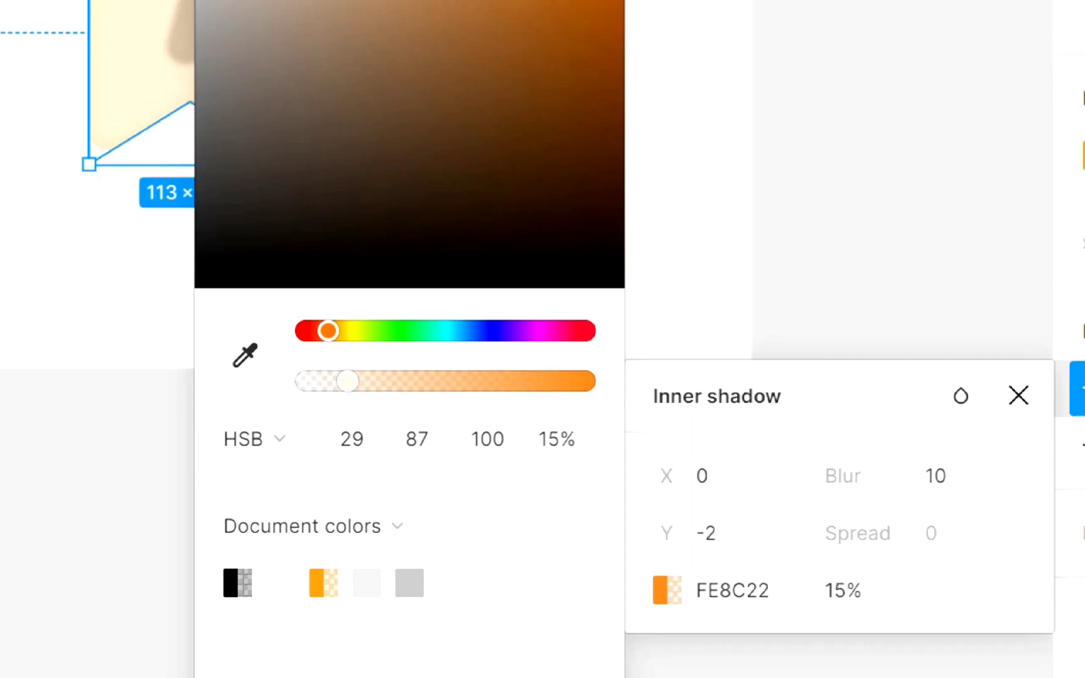
pyautogui.click(514, 114)
pyautogui.click(230, 48)
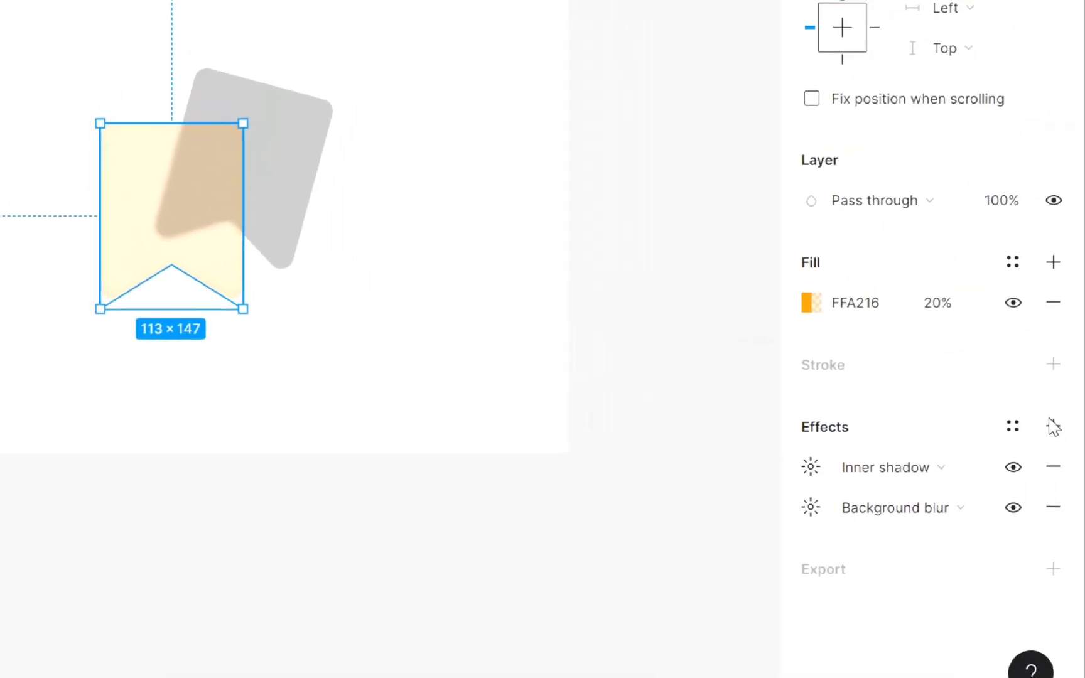
# - Add a second inner shadow to the front bookmark with X -2, Y 2 and a blur of 10
pyautogui.click(1053, 427)
pyautogui.click(893, 472)
pyautogui.click(892, 443)
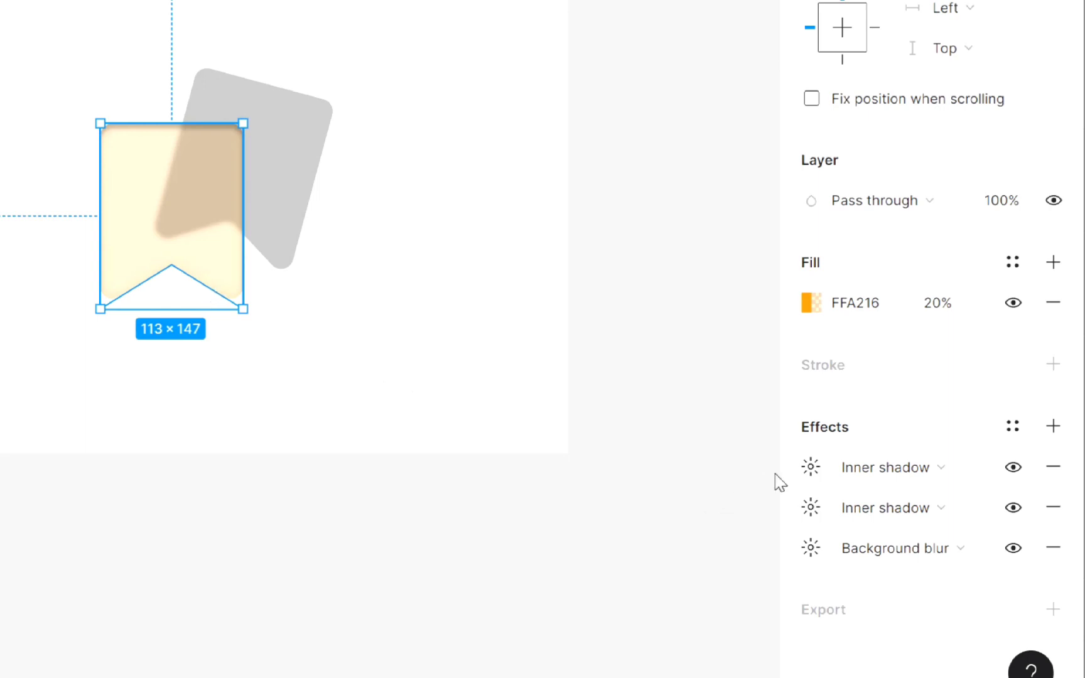
pyautogui.click(811, 471)
pyautogui.moveTo(506, 528); pyautogui.dragTo(509, 528)
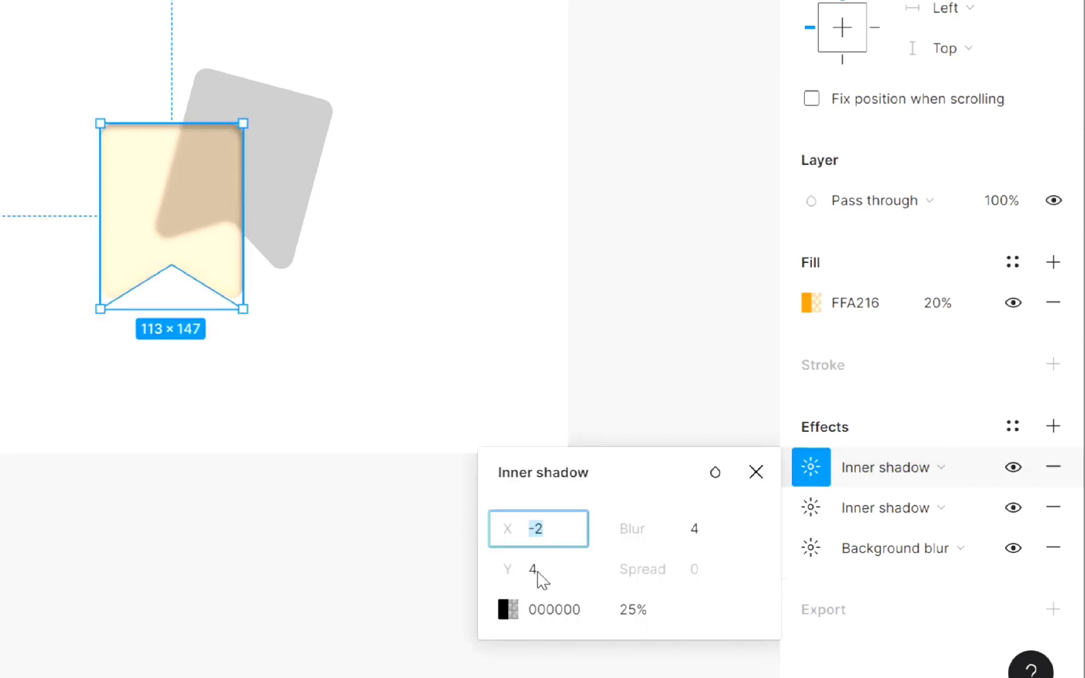
pyautogui.click(537, 576)
pyautogui.write('2')
pyautogui.click(698, 535)
pyautogui.press('Up')
pyautogui.press('Up')
pyautogui.press('Up')
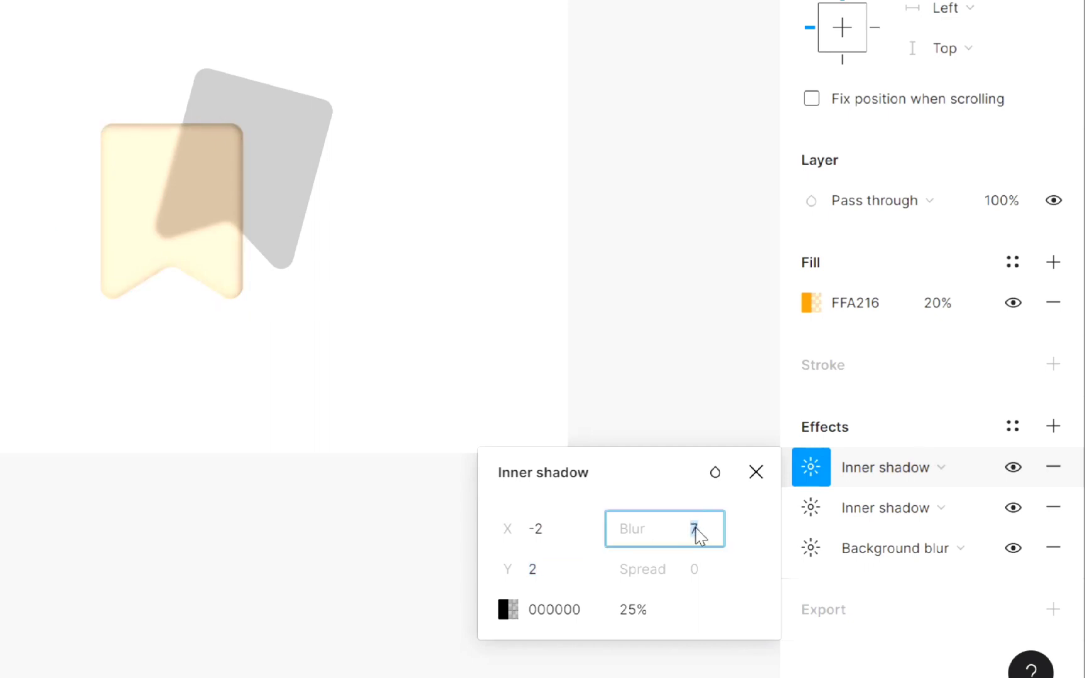
# - Set the second inner shadow's color to white FFFFFF and lower its opacity below 100%
pyautogui.click(501, 609)
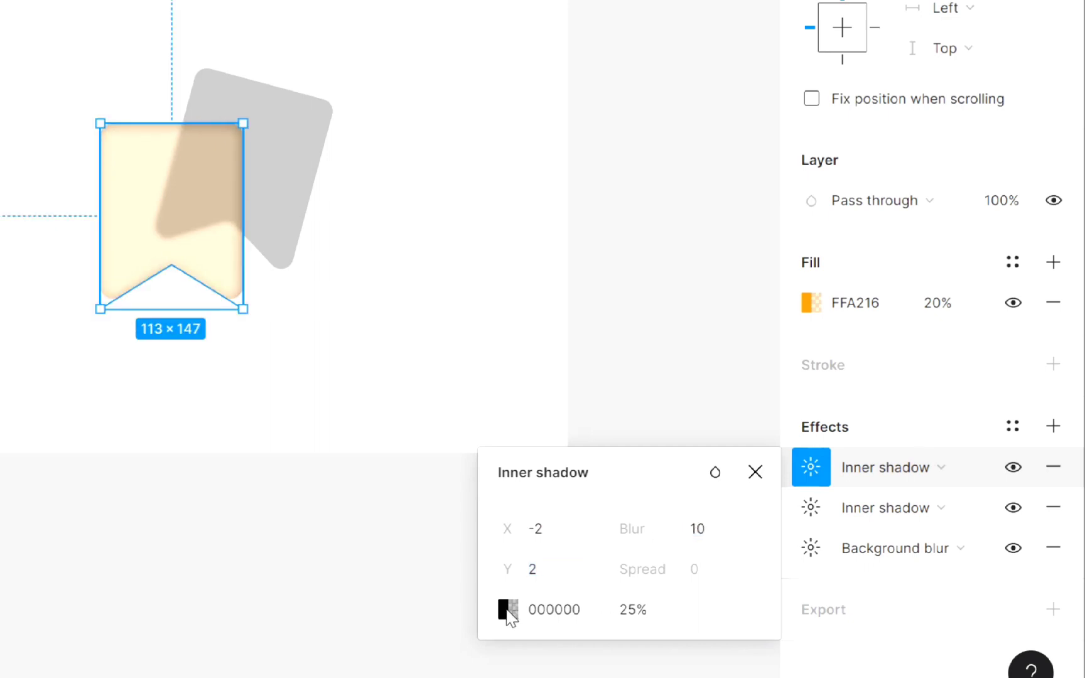
pyautogui.click(508, 609)
pyautogui.click(236, 604)
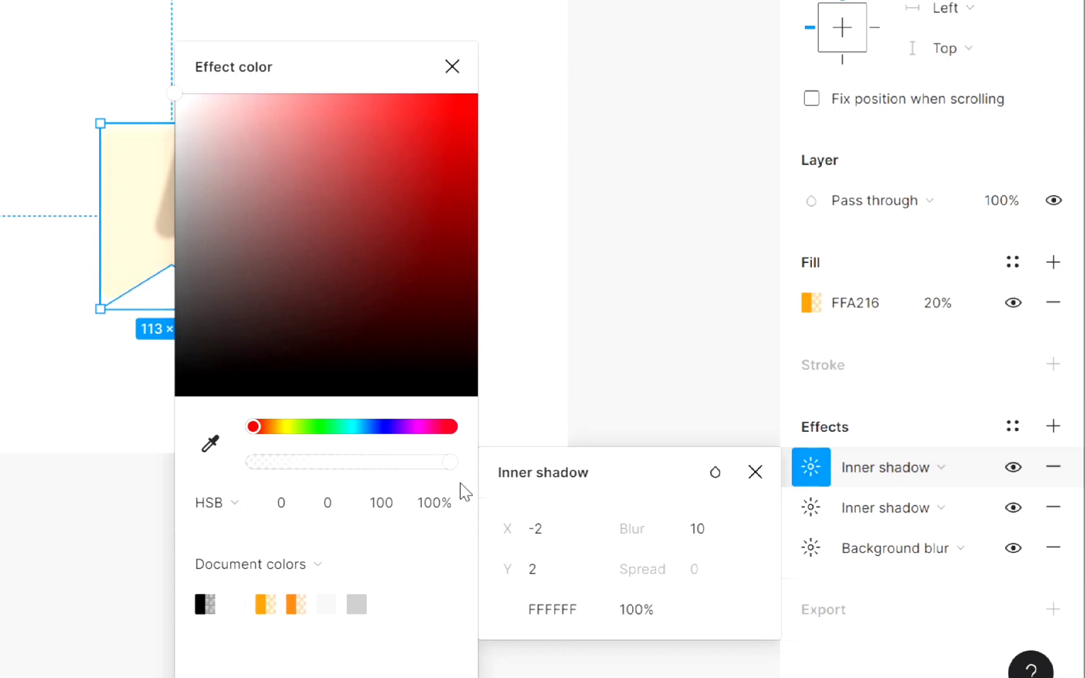
pyautogui.moveTo(450, 462); pyautogui.dragTo(407, 470)
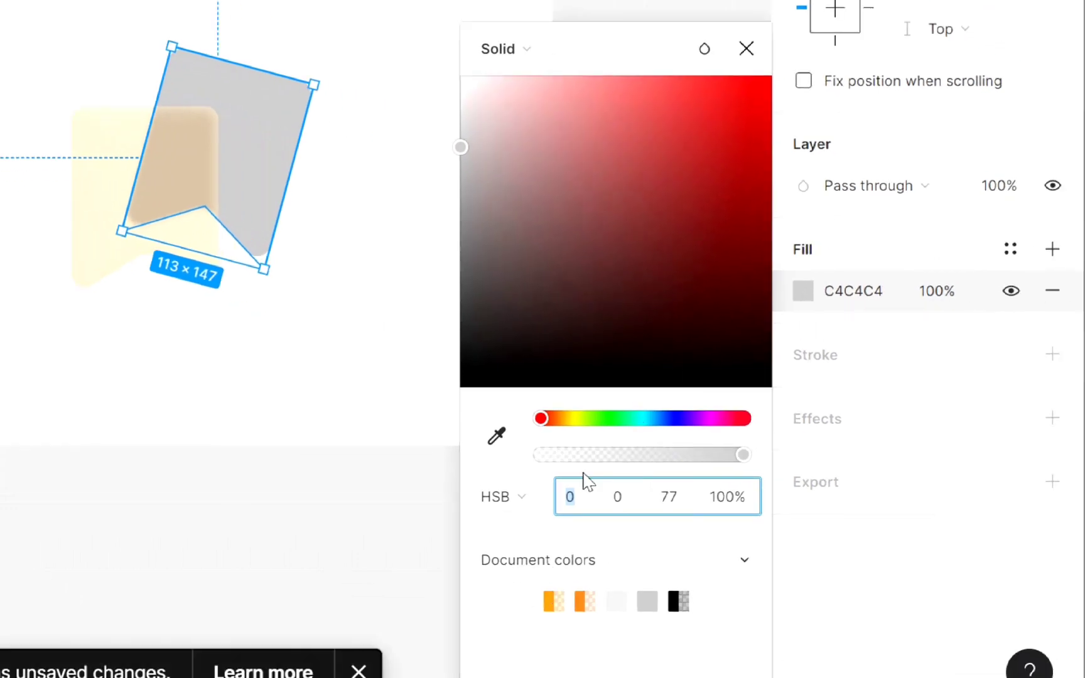
# - Change the tilted rear bookmark's solid fill to orange FFA740
pyautogui.moveTo(542, 427)
pyautogui.mouseDown()
pyautogui.moveTo(572, 427)
pyautogui.moveTo(558, 428)
pyautogui.mouseUp()
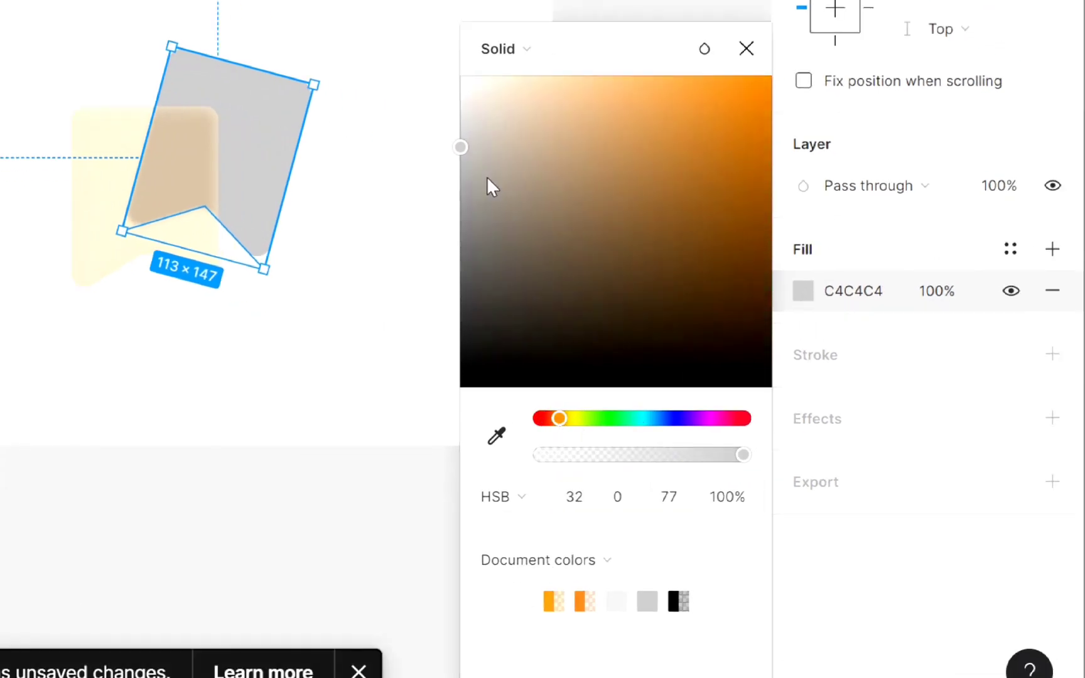
pyautogui.click(751, 111)
pyautogui.moveTo(752, 113); pyautogui.dragTo(684, 64)
pyautogui.click(695, 77)
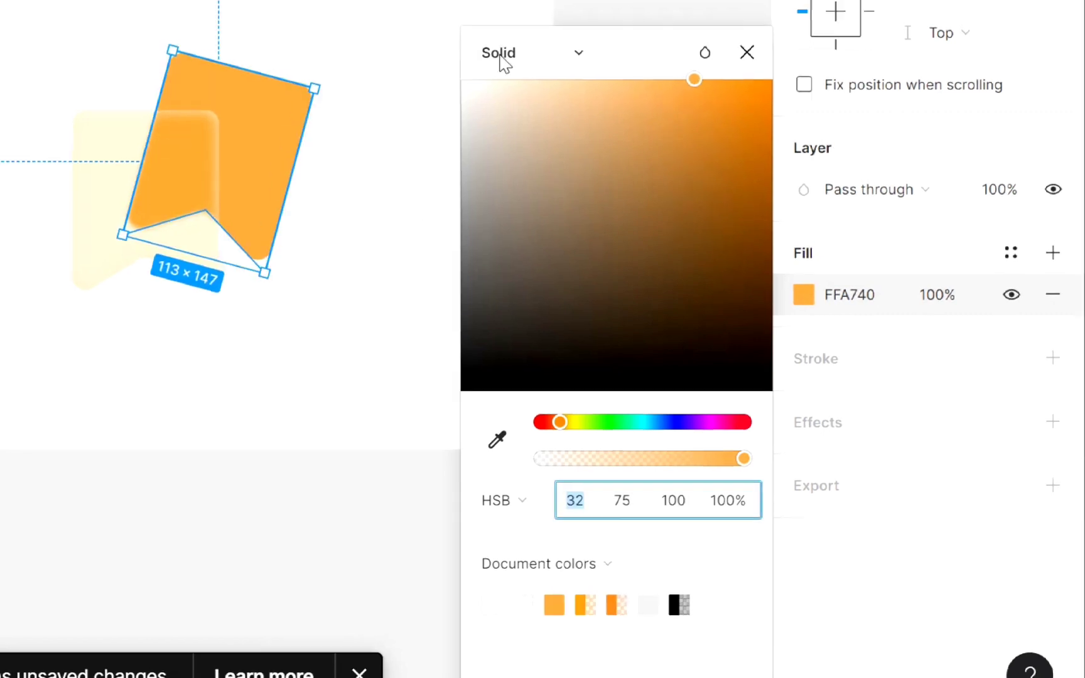
# - Change the tilted rear bookmark's fill to a linear gradient running from its lower-left corner to beyond its upper-right corner
pyautogui.click(501, 56)
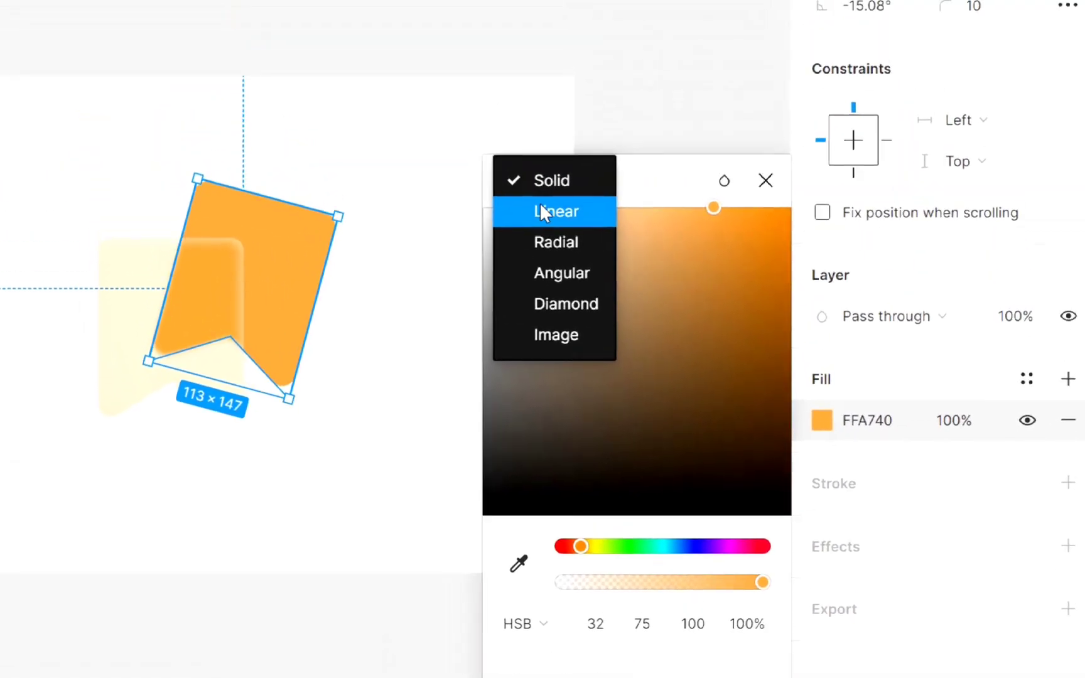
pyautogui.click(522, 76)
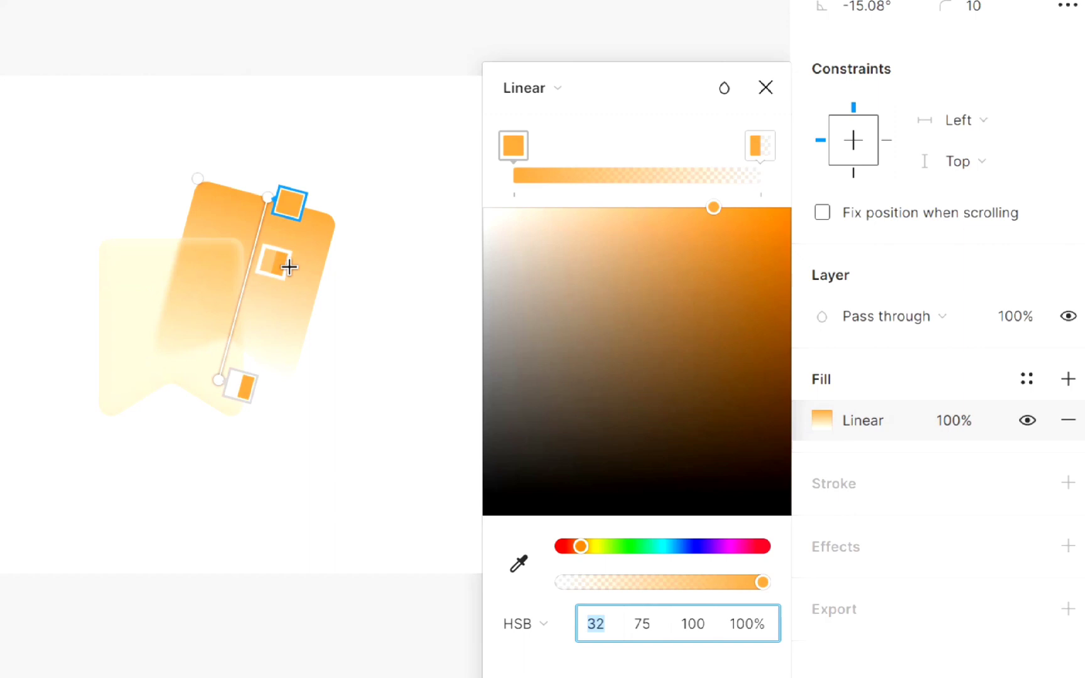
pyautogui.moveTo(270, 199); pyautogui.dragTo(254, 256)
pyautogui.moveTo(218, 380); pyautogui.dragTo(358, 146)
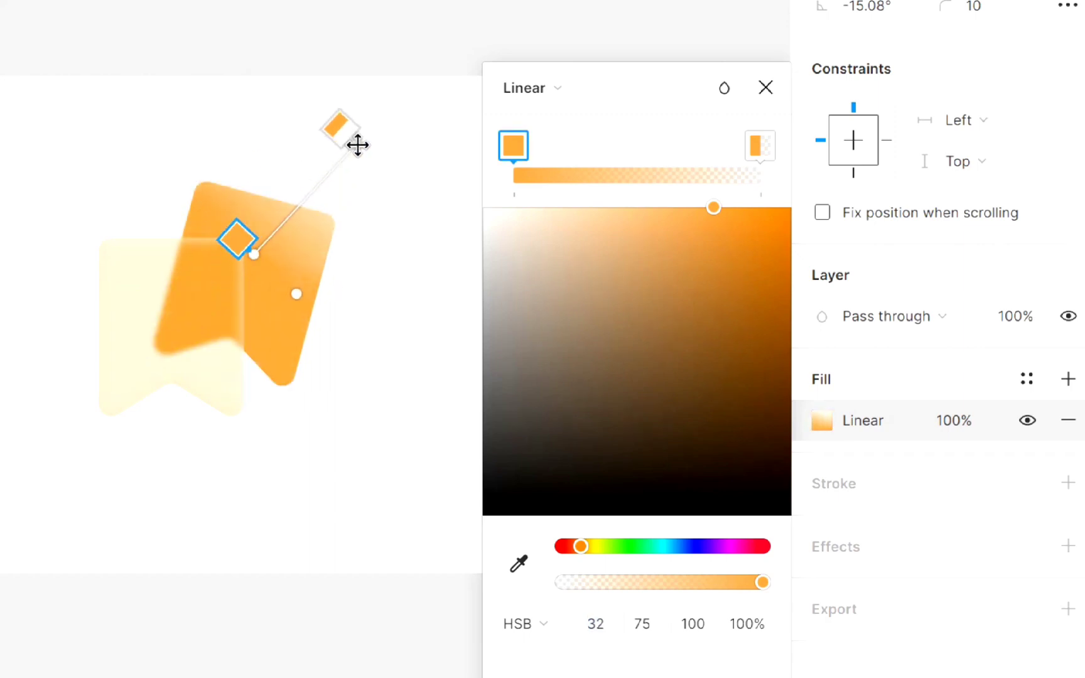
pyautogui.moveTo(254, 254); pyautogui.dragTo(148, 361)
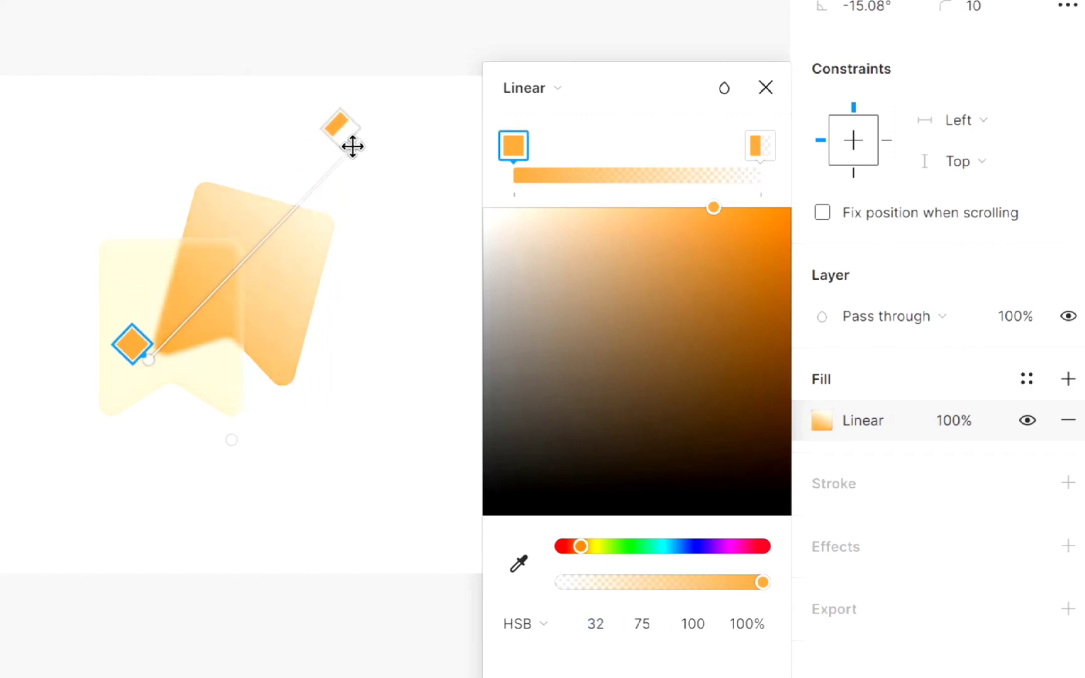
pyautogui.moveTo(353, 146)
pyautogui.mouseDown()
pyautogui.moveTo(337, 177)
pyautogui.moveTo(357, 157)
pyautogui.mouseUp()
# - Set the gradient's transparent end stop to yellow with hue 43 and extend that end farther past the rear bookmark's upper-right corner
pyautogui.click(763, 153)
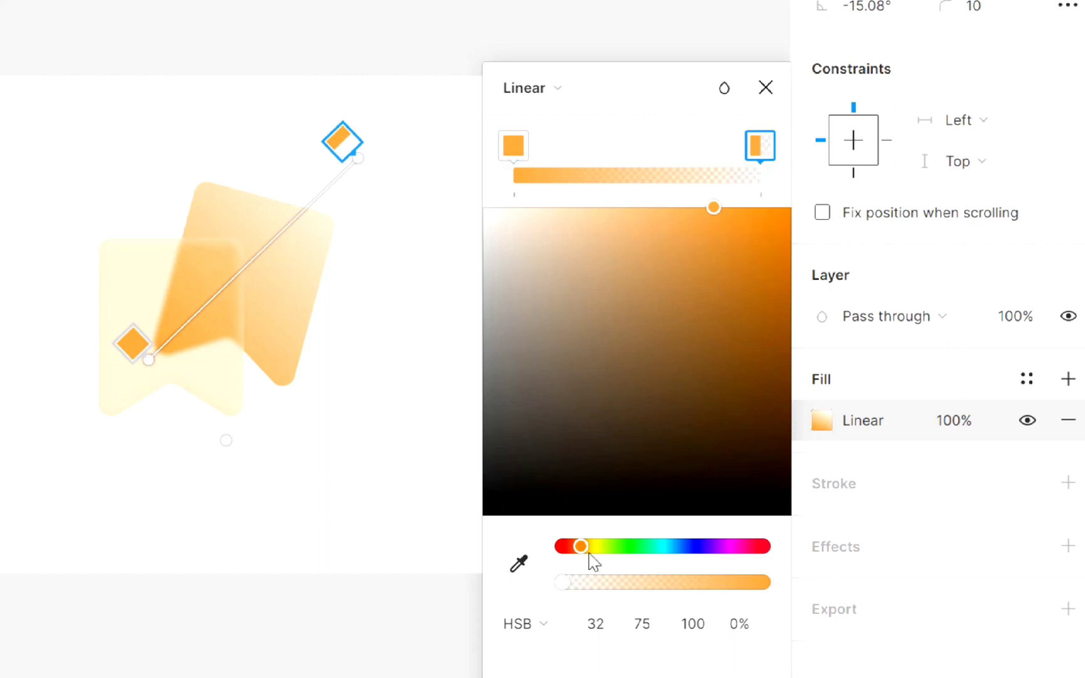
pyautogui.moveTo(588, 551); pyautogui.dragTo(592, 557)
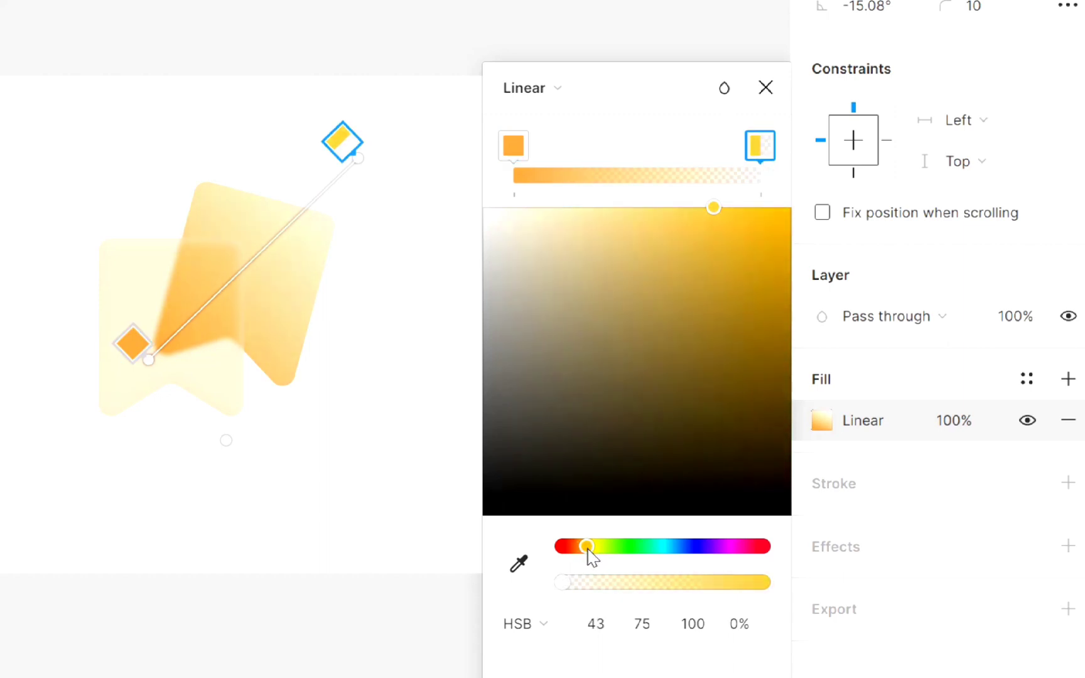
pyautogui.moveTo(372, 149); pyautogui.dragTo(460, 82)
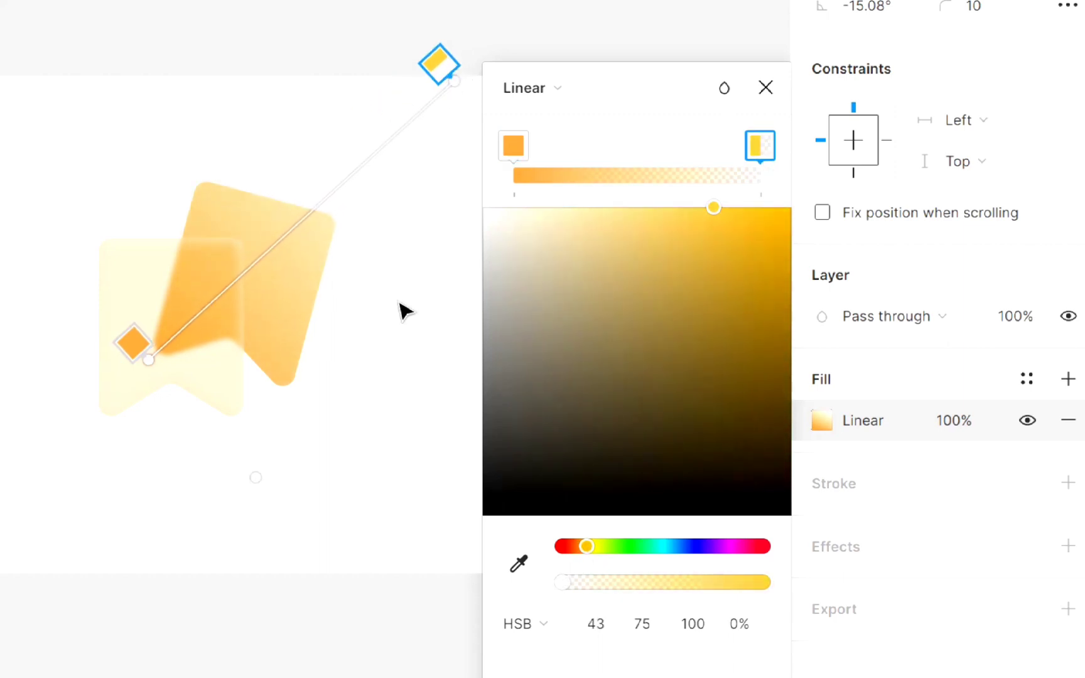
pyautogui.press('Escape')
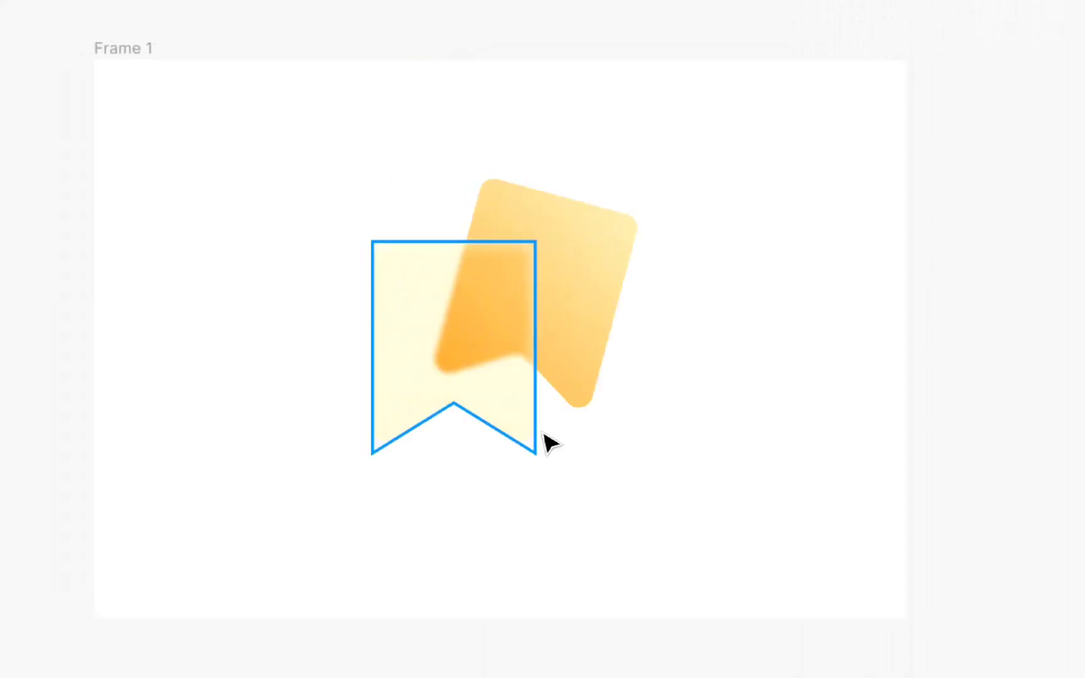
# - Increase the front bookmark's background blur to 14
pyautogui.click(528, 339)
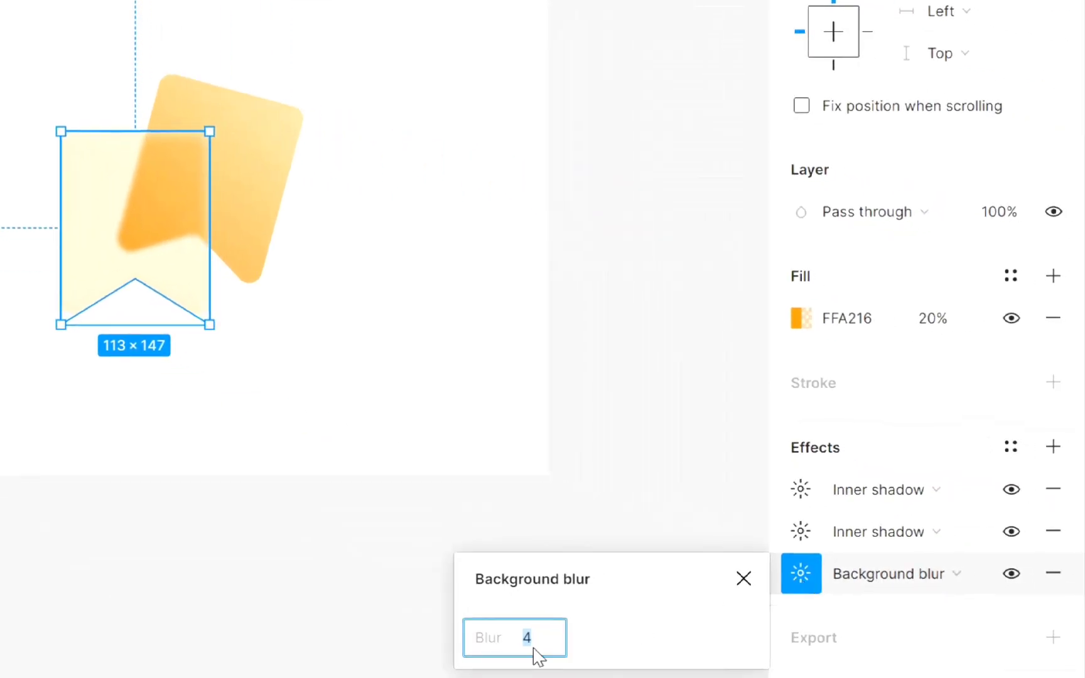
pyautogui.write('11')
pyautogui.press('Return')
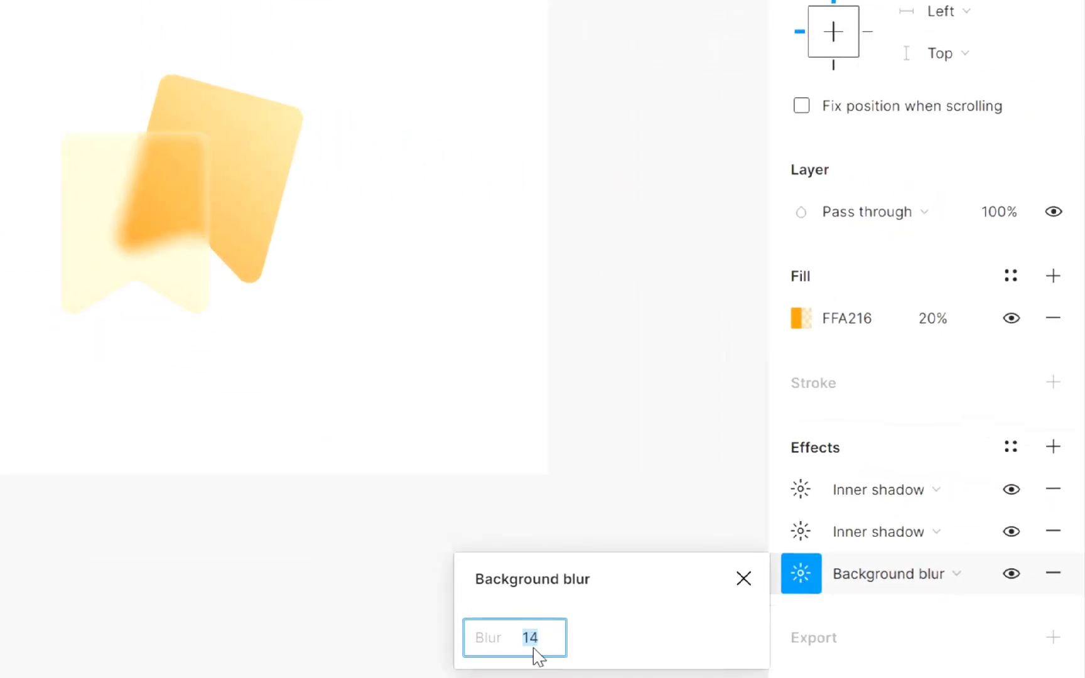
pyautogui.press('Escape')
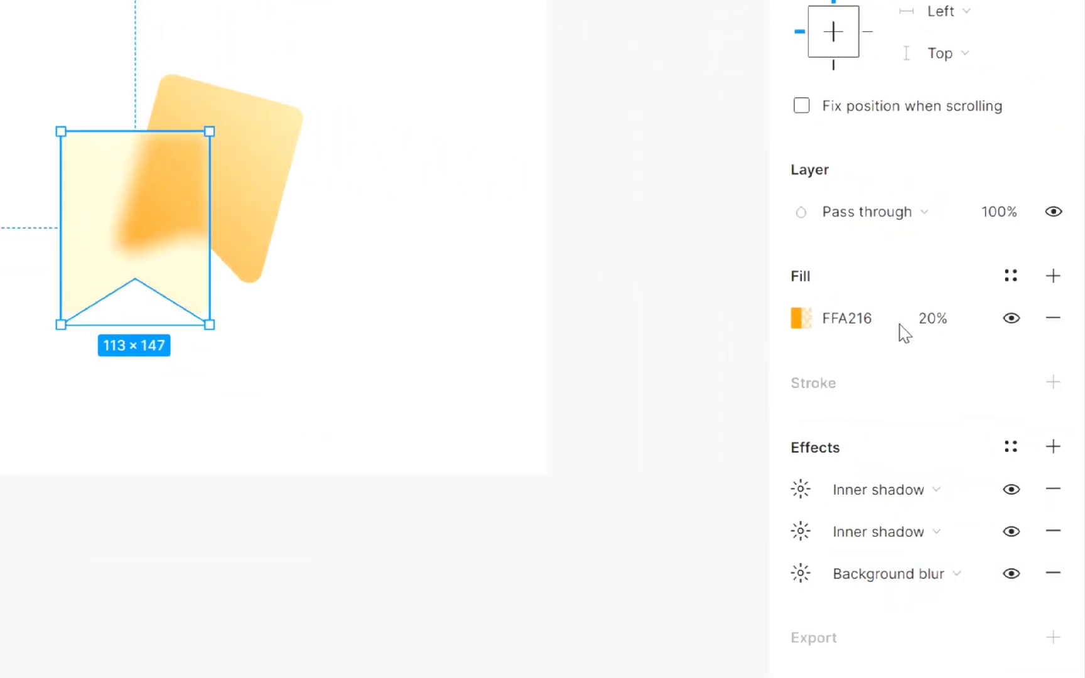
# - Change the front bookmark's fill to orange FA8921 at 20% opacity and add a drop shadow to it
pyautogui.click(801, 319)
pyautogui.moveTo(742, 101); pyautogui.dragTo(785, 110)
pyautogui.moveTo(556, 447); pyautogui.dragTo(552, 448)
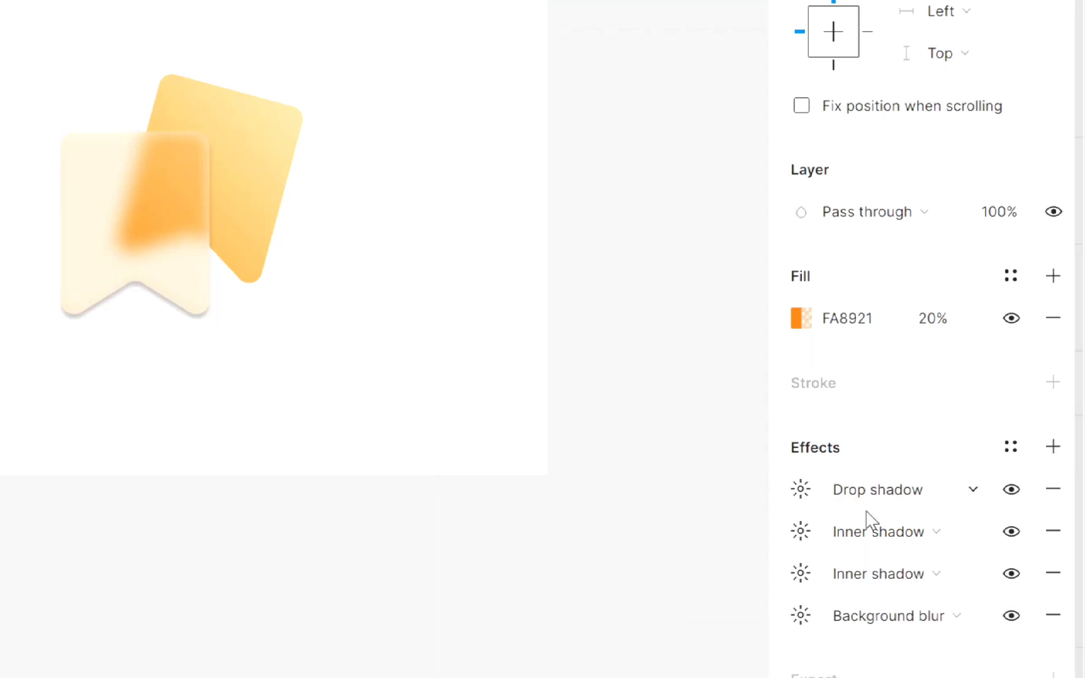
# - Set the front bookmark's drop shadow to X 2, Y -2 with a blur of 12
pyautogui.click(801, 493)
pyautogui.press('Up')
pyautogui.press('Up')
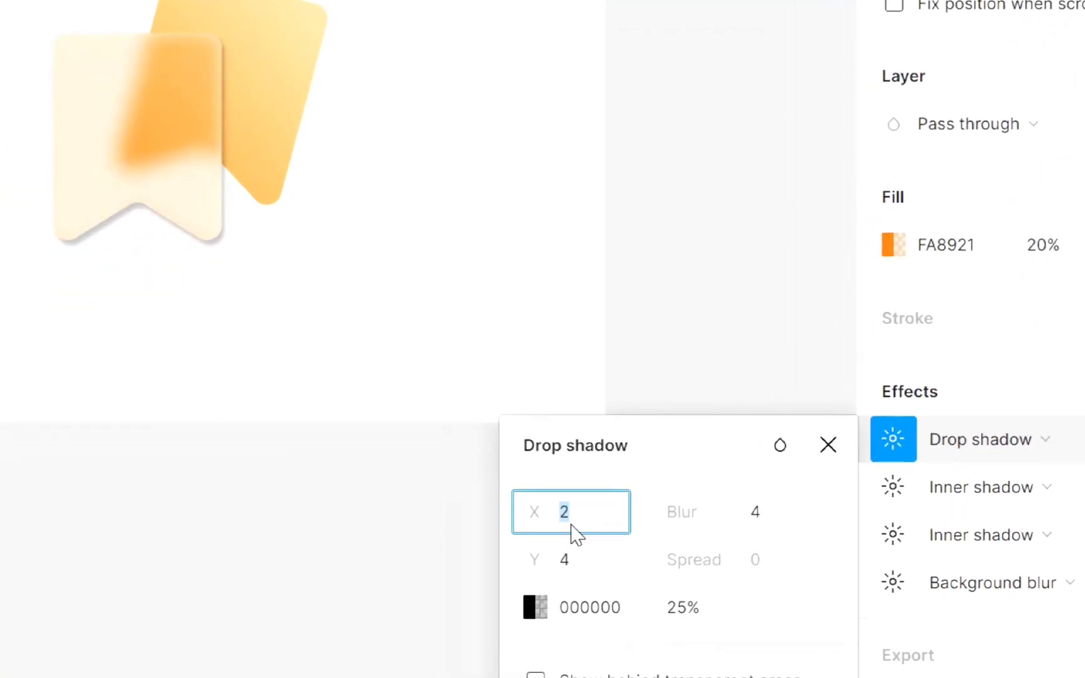
pyautogui.press('Up')
pyautogui.click(566, 558)
pyautogui.press('Down')
pyautogui.press('Down')
pyautogui.press('Down')
pyautogui.press('Down')
pyautogui.press('Down')
pyautogui.press('Down')
pyautogui.press('Down')
pyautogui.press('Down')
pyautogui.press('Up')
pyautogui.press('Up')
pyautogui.click(564, 523)
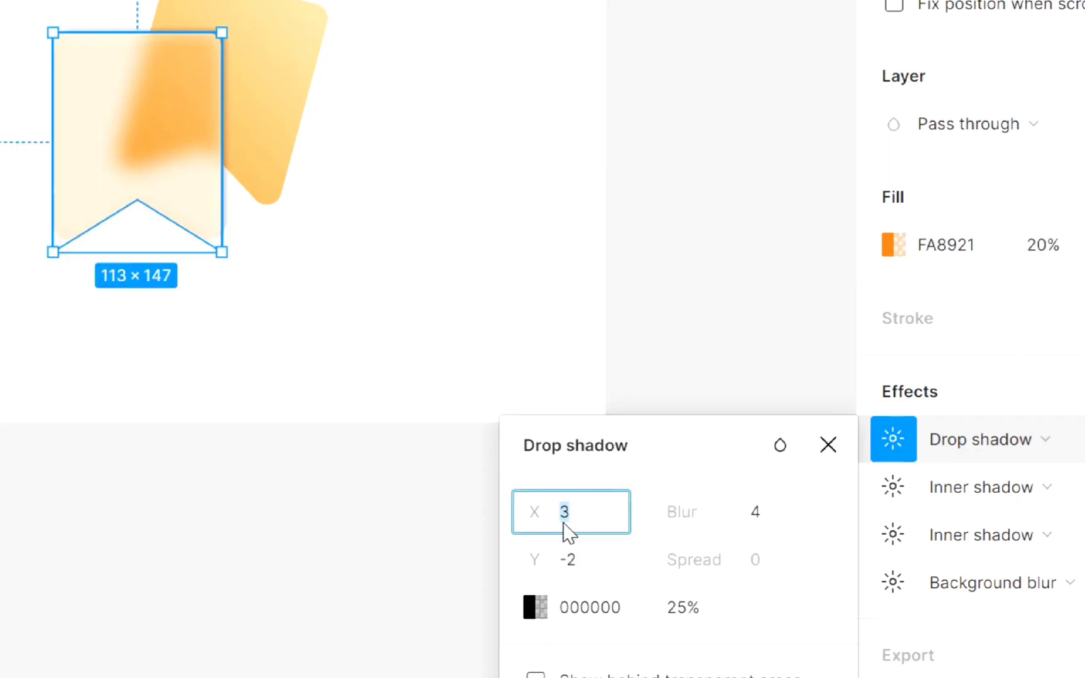
pyautogui.press('Down')
pyautogui.click(758, 513)
pyautogui.press('Up')
pyautogui.press('Up')
pyautogui.press('Up')
pyautogui.press('Up')
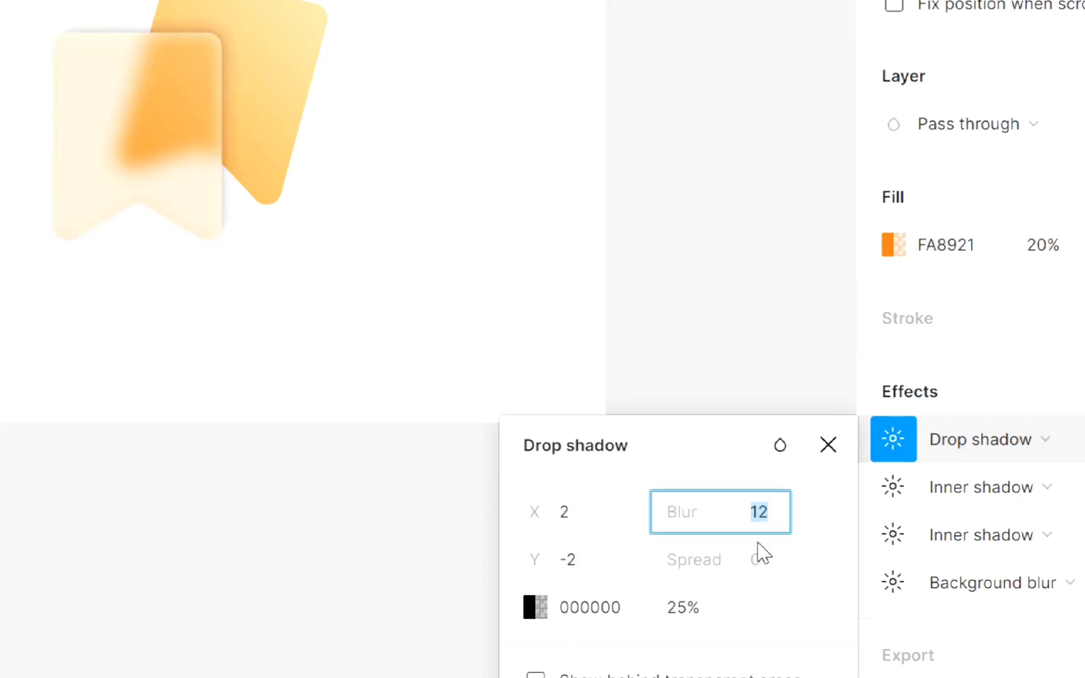
# - Set the drop shadow's blend mode to Color burn, with a blur of 32 and 10% opacity
pyautogui.click(777, 446)
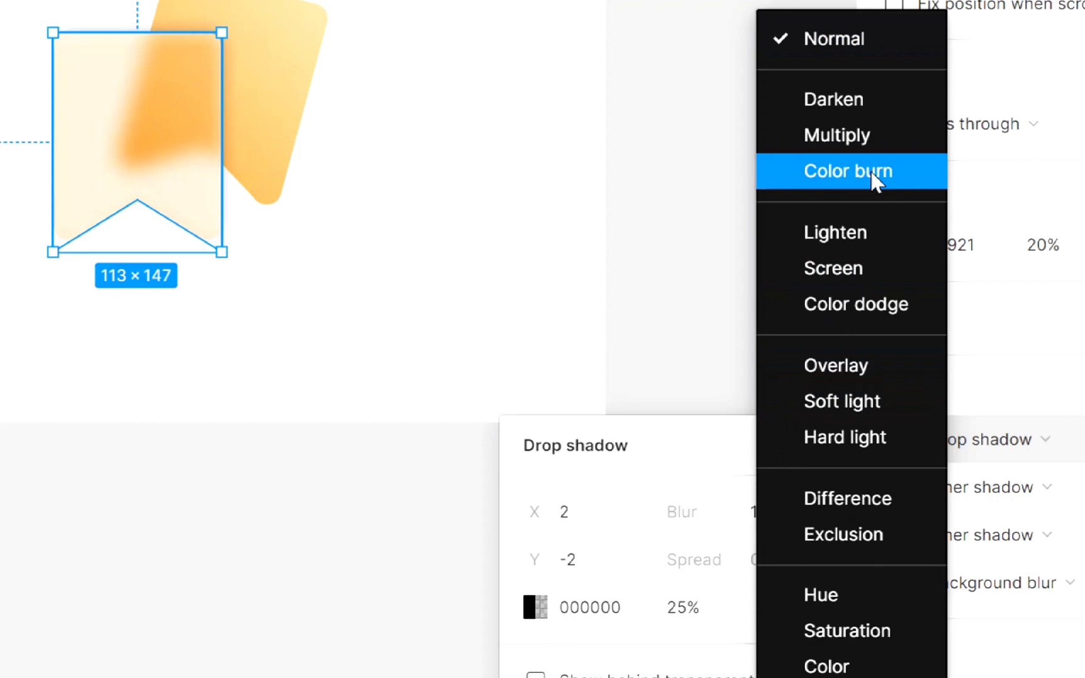
pyautogui.click(778, 174)
pyautogui.click(677, 619)
pyautogui.press('Down')
pyautogui.press('Down')
pyautogui.press('Down')
pyautogui.press('Down')
pyautogui.press('Down')
pyautogui.press('Down')
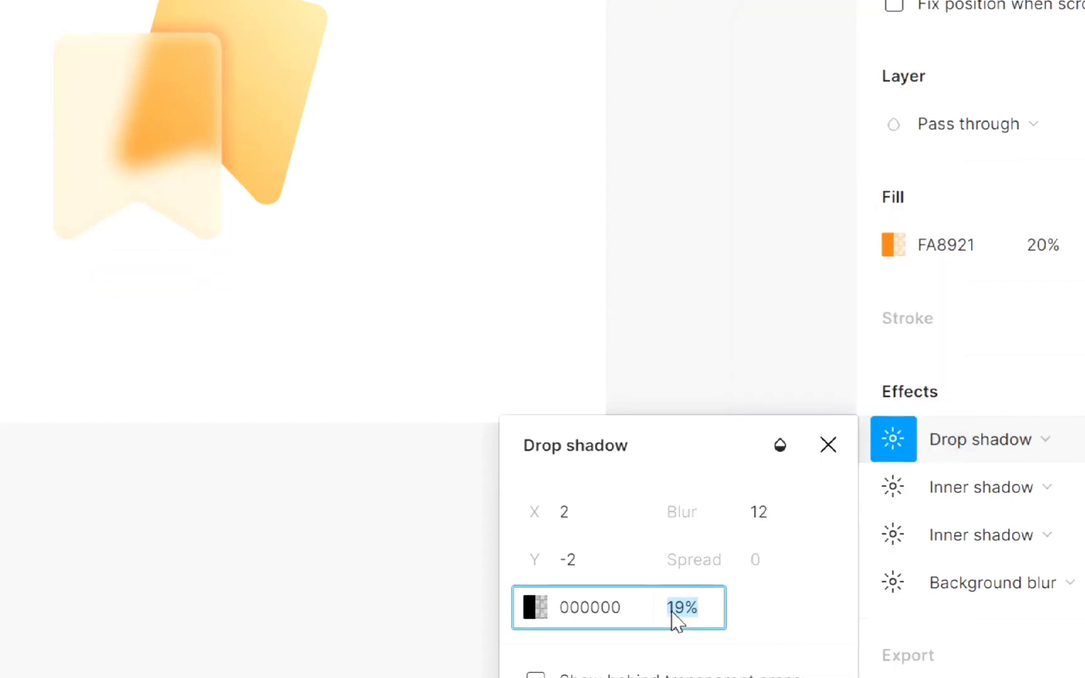
pyautogui.press('Up')
# - Change the drop shadow's color to the solid orange document color and increase its saturation to a vivid orange
pyautogui.click(529, 609)
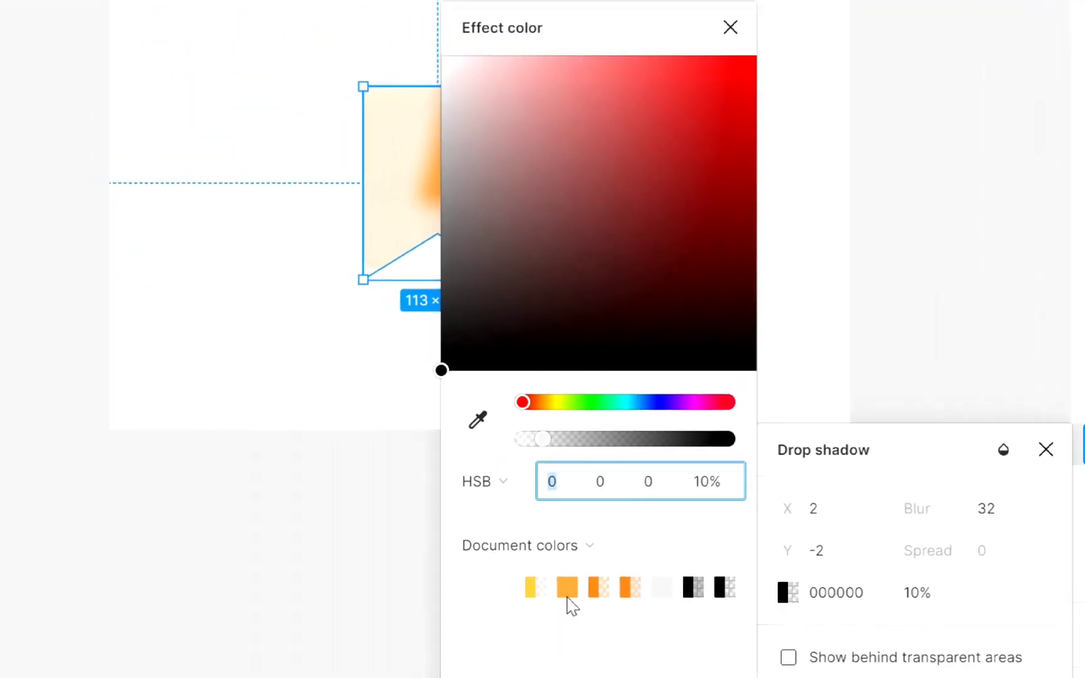
pyautogui.click(567, 591)
pyautogui.moveTo(679, 56); pyautogui.dragTo(746, 59)
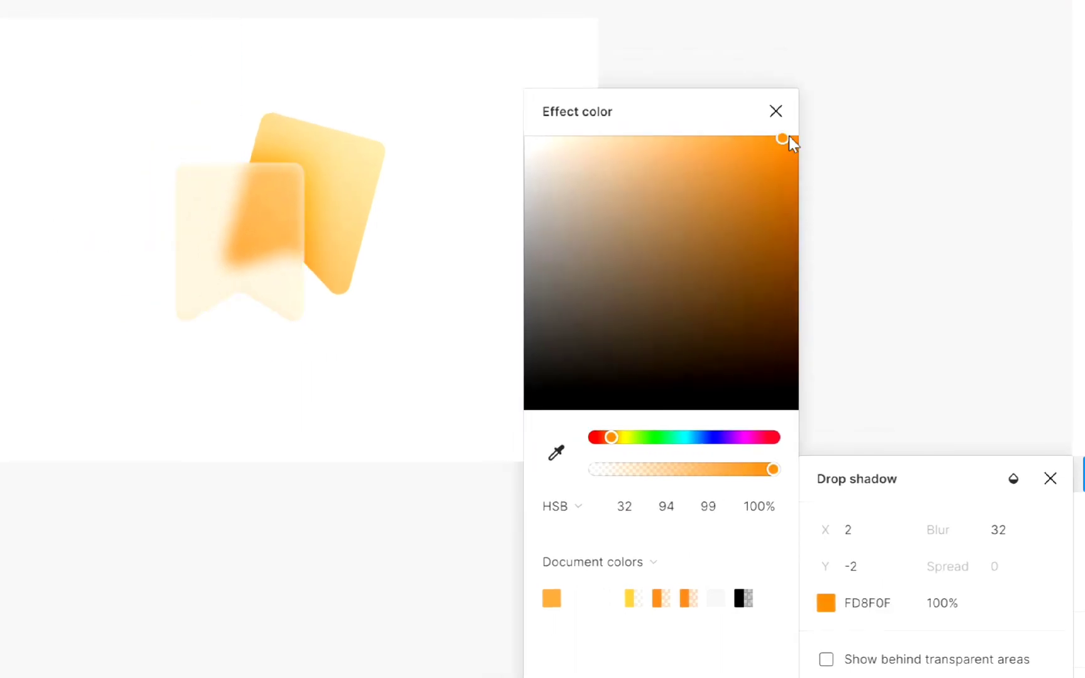
pyautogui.moveTo(788, 137); pyautogui.dragTo(838, 114)
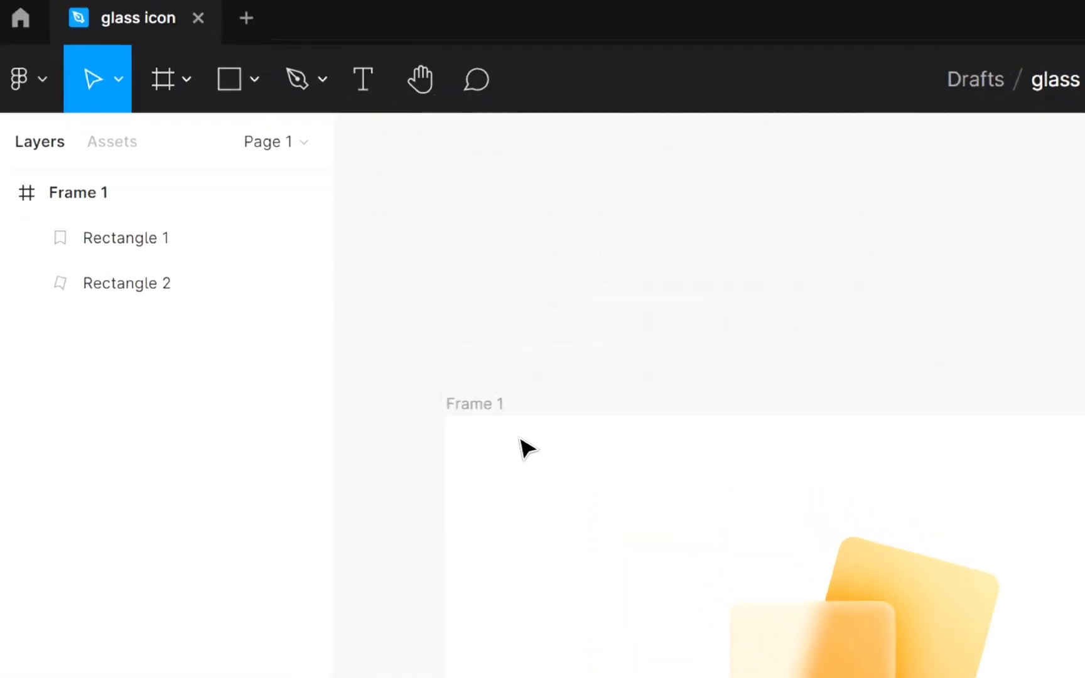
# - Draw a 30 × 30 star on the middle of the front bookmark and fill it with white FFFFFF at 90% opacity
pyautogui.click(255, 80)
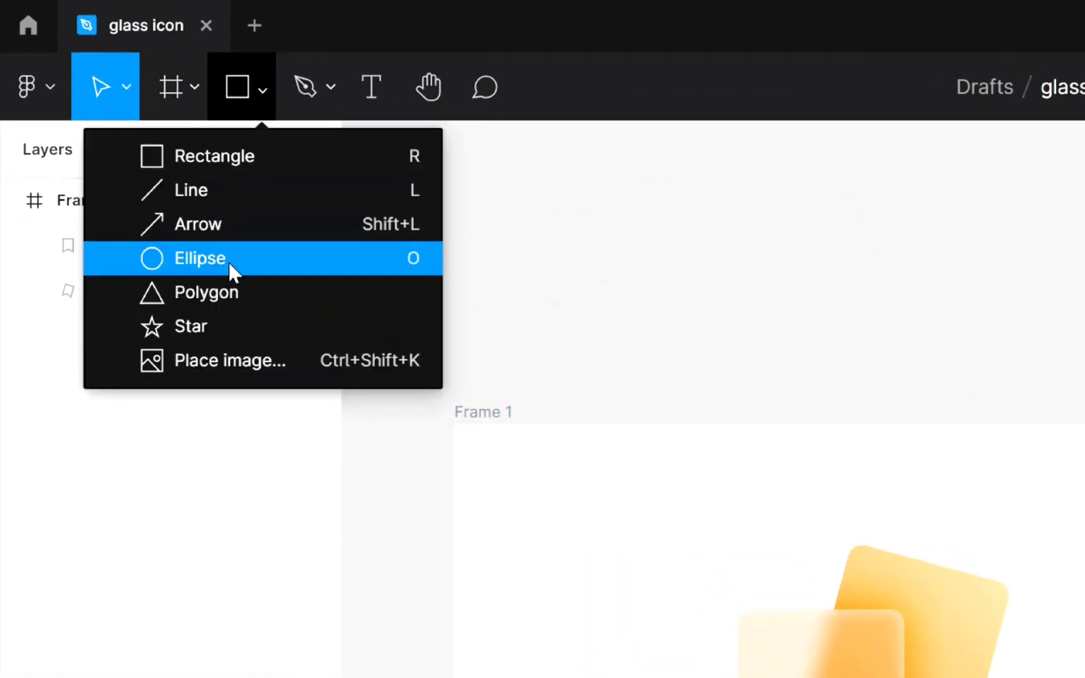
pyautogui.click(195, 326)
pyautogui.moveTo(769, 657); pyautogui.dragTo(826, 677)
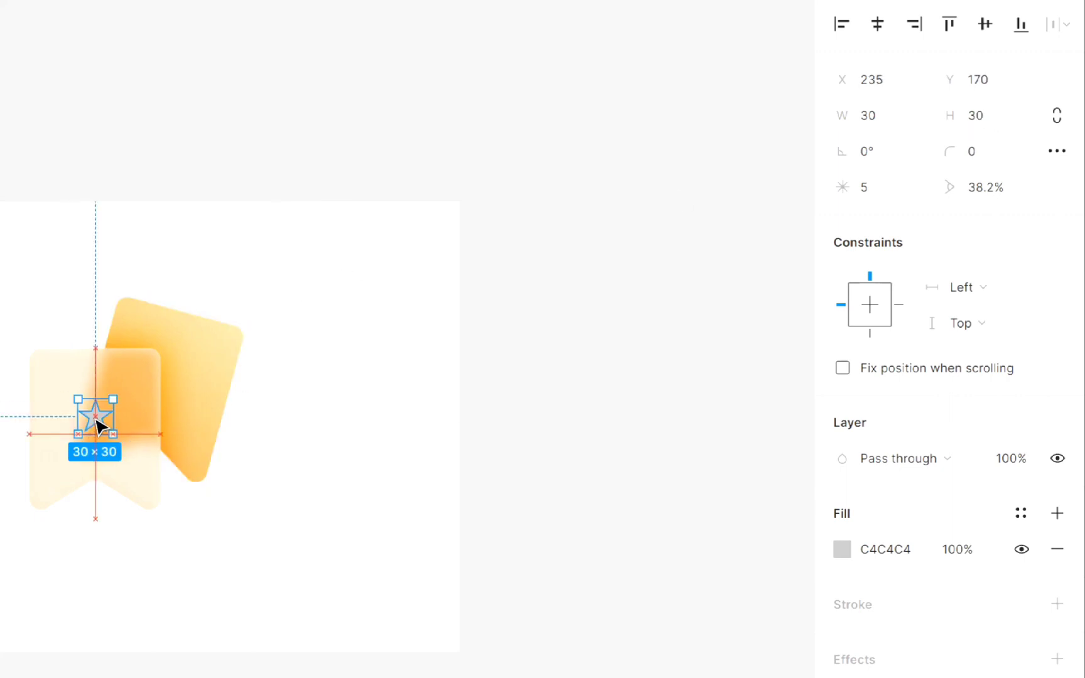
pyautogui.click(842, 549)
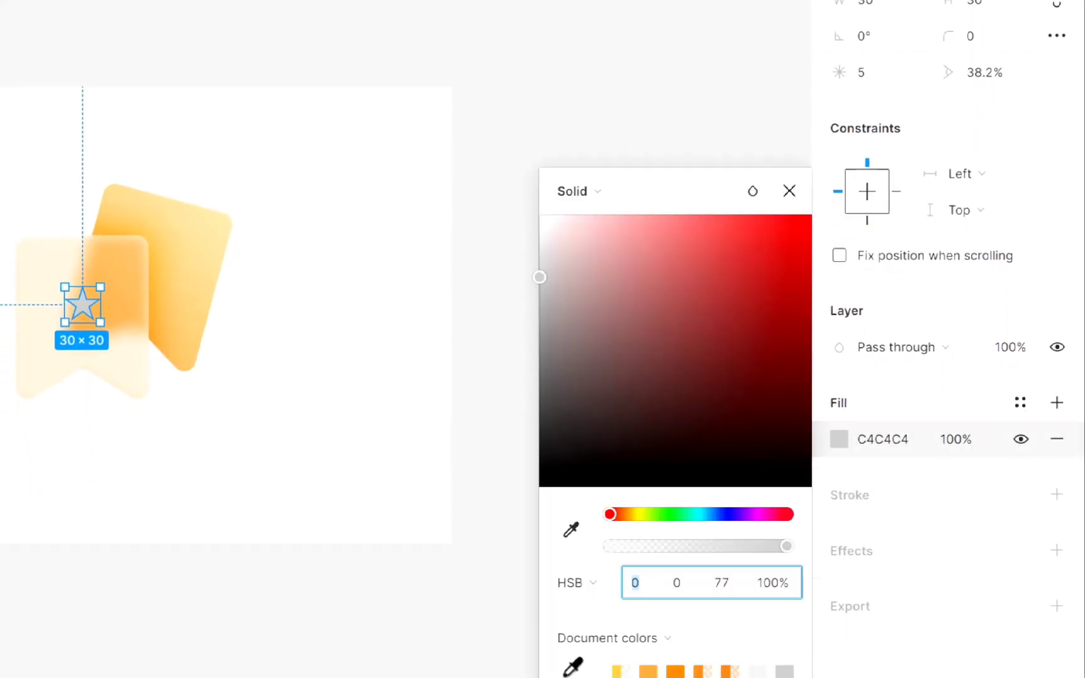
pyautogui.click(565, 675)
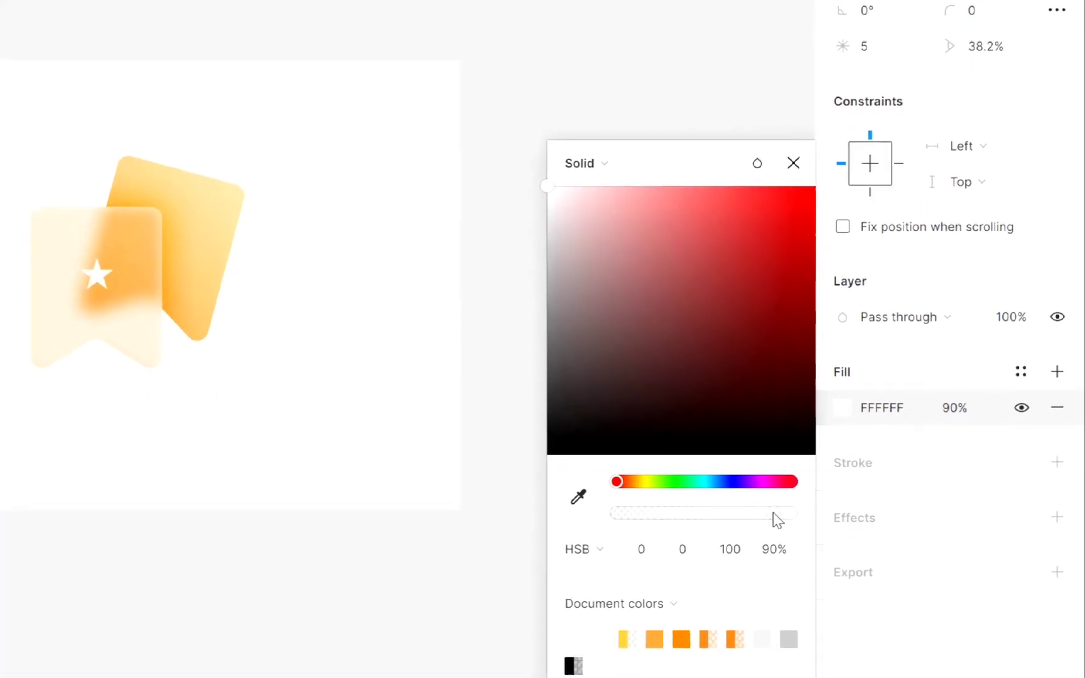